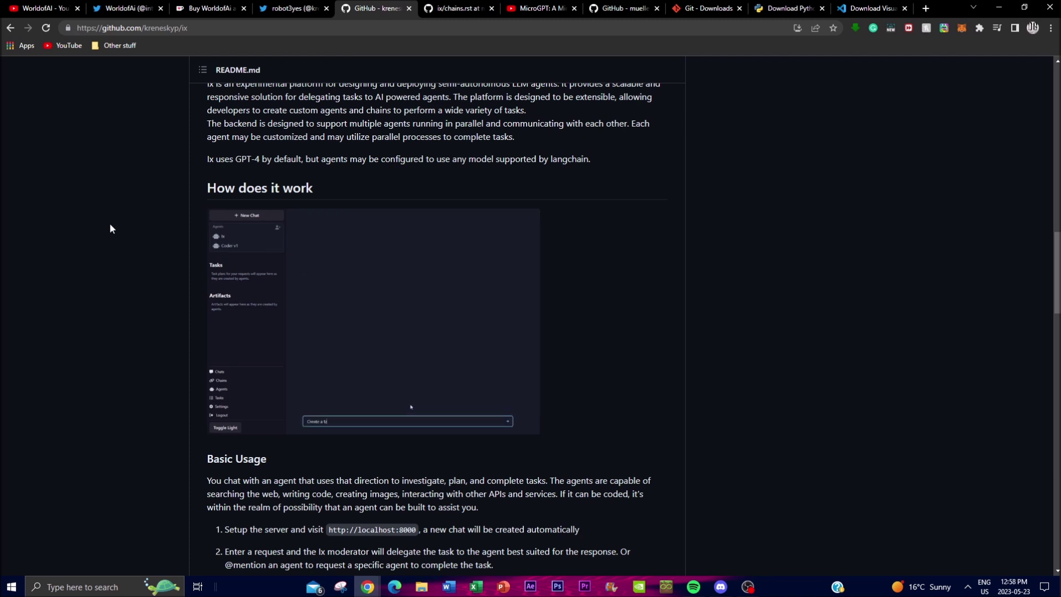
scroll(153, 214, "down", 1)
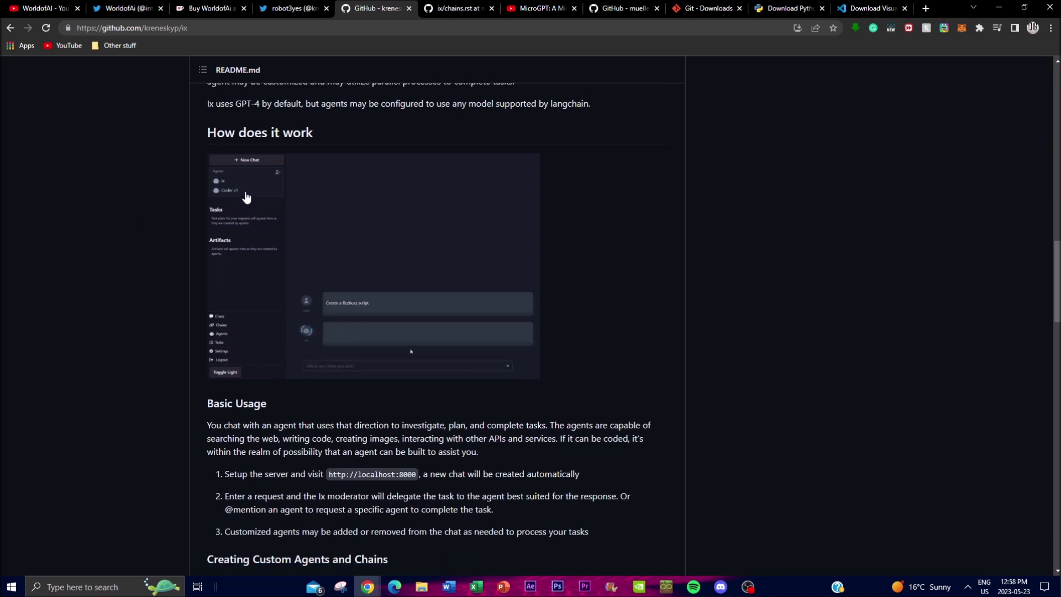
scroll(819, 132, "down", 1)
scroll(265, 243, "up", 3)
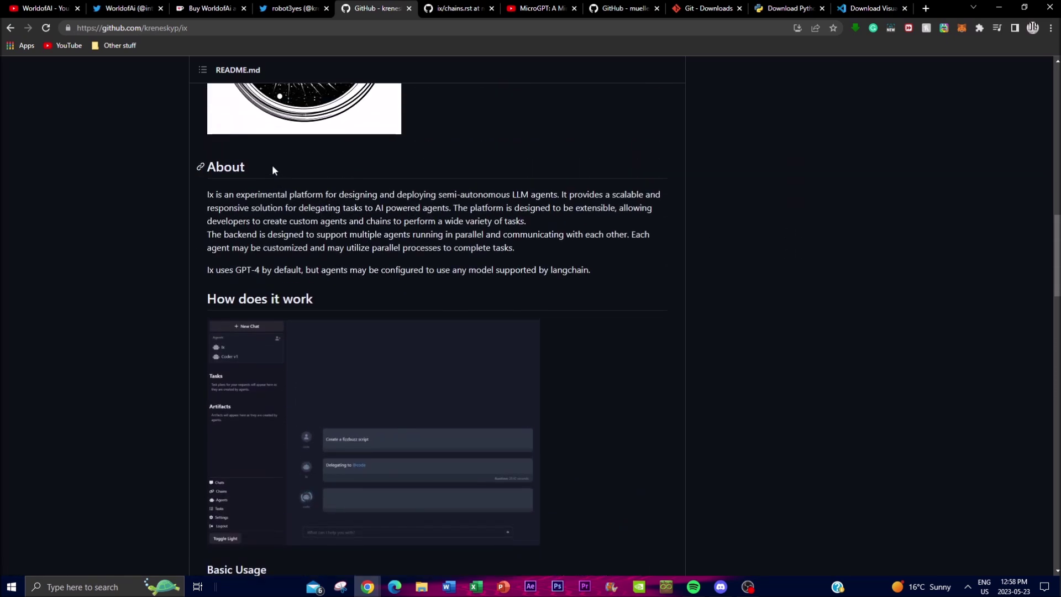
scroll(166, 419, "down", 1)
scroll(135, 274, "down", 4)
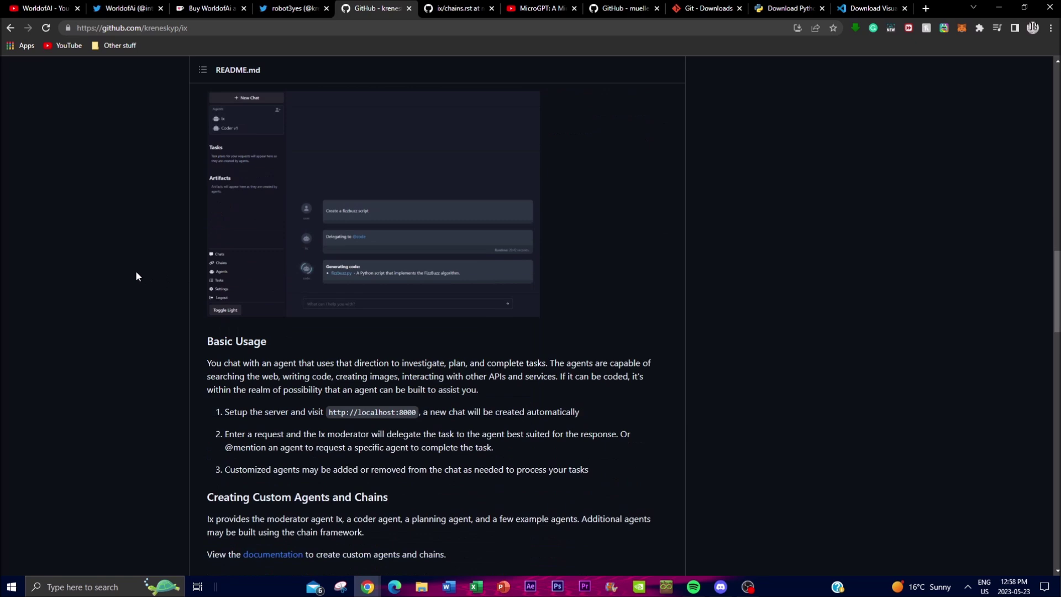
scroll(137, 405, "down", 7)
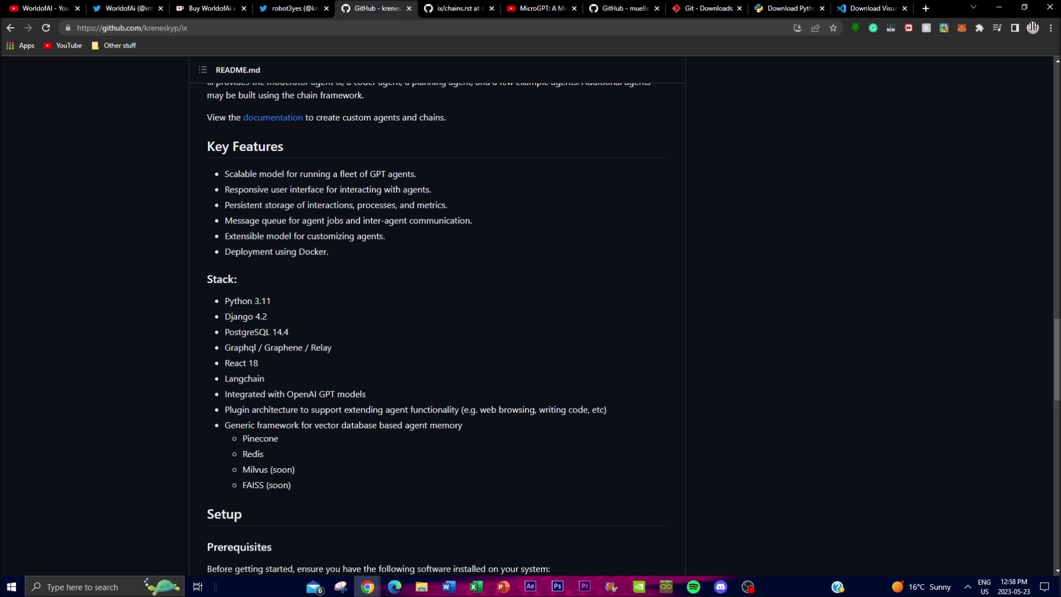
scroll(436, 326, "up", 6)
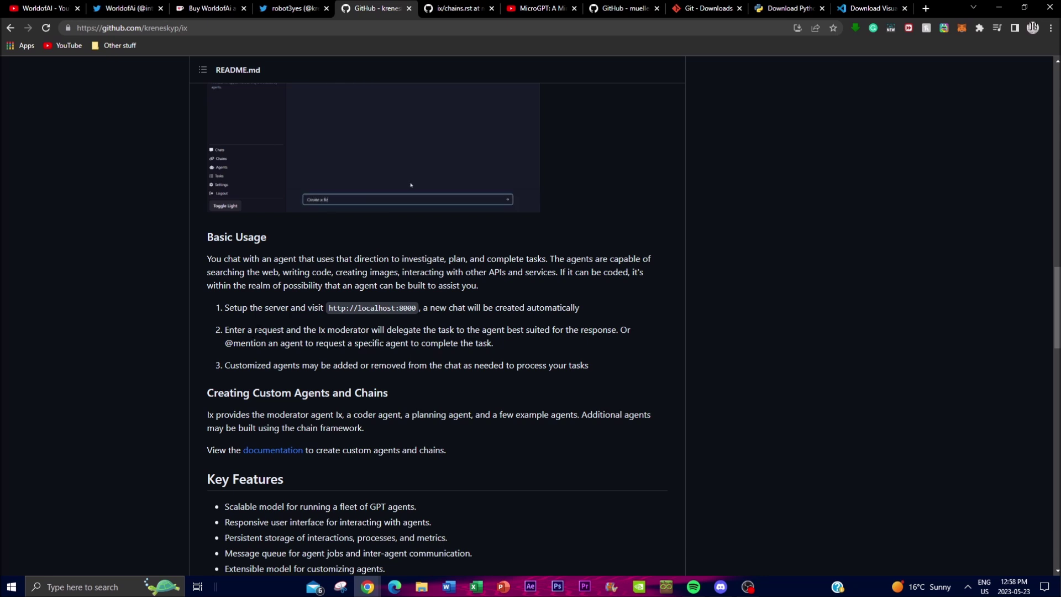
scroll(343, 197, "up", 2)
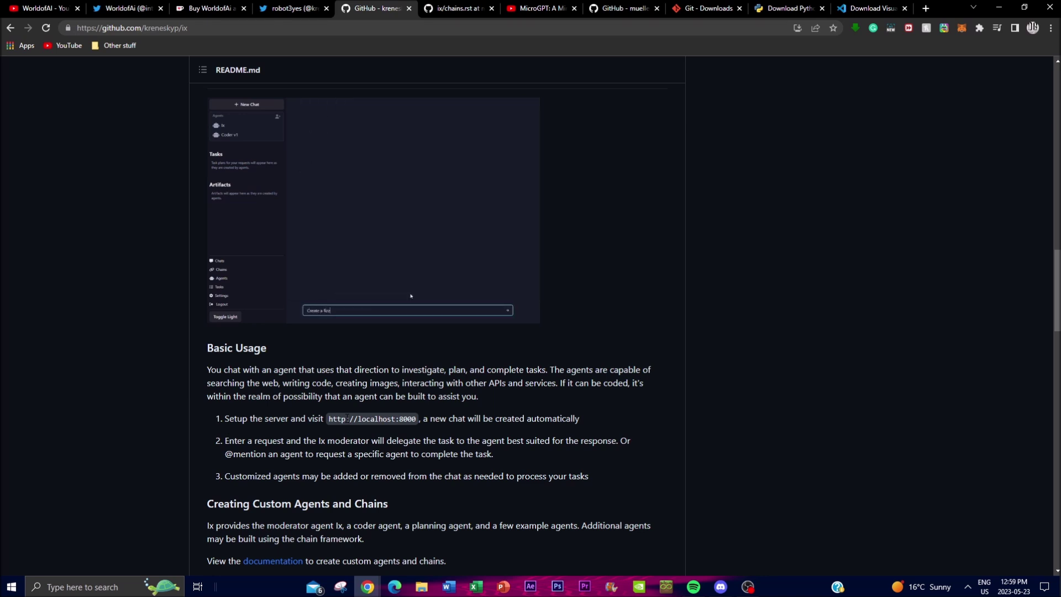
Compare the ix chains.rst documentation with the README by switching between their tabs
scroll(201, 390, "down", 2)
left_click(454, 9)
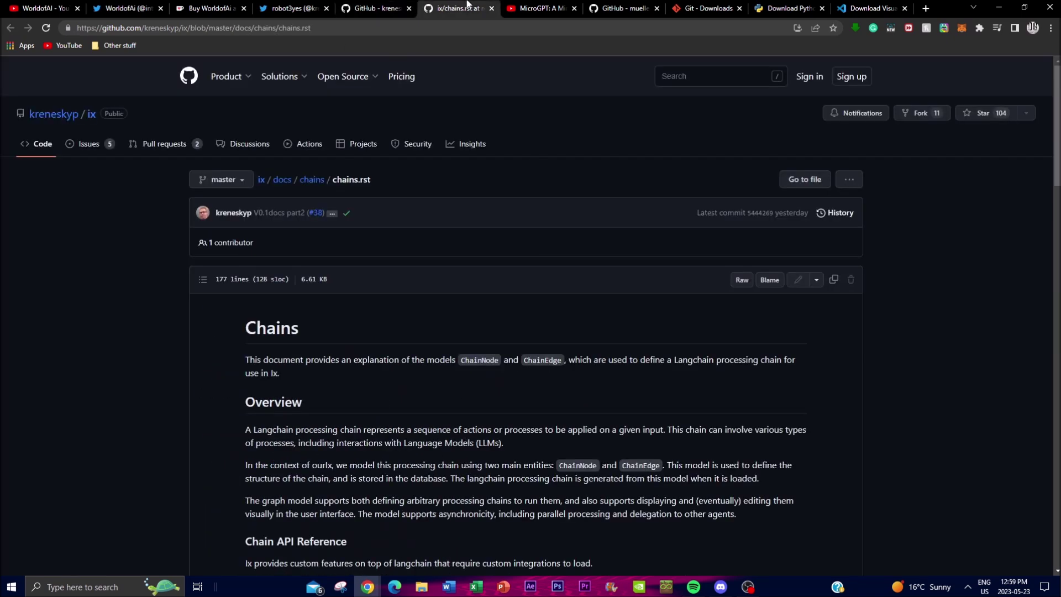
left_click(376, 8)
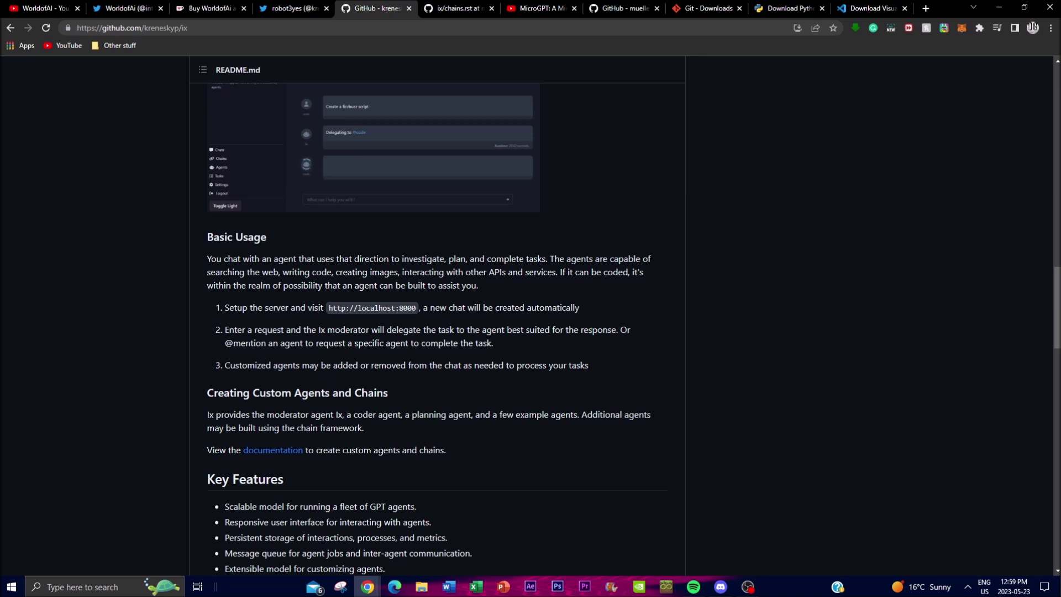
left_click_drag(229, 392, 282, 393)
left_click(282, 392)
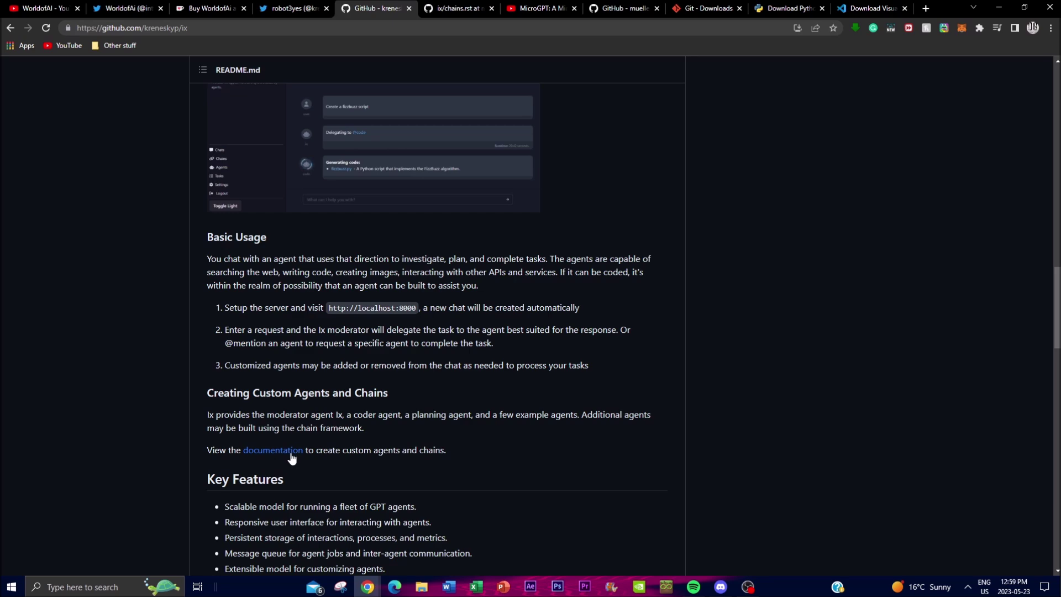
key("ctrl+Tab")
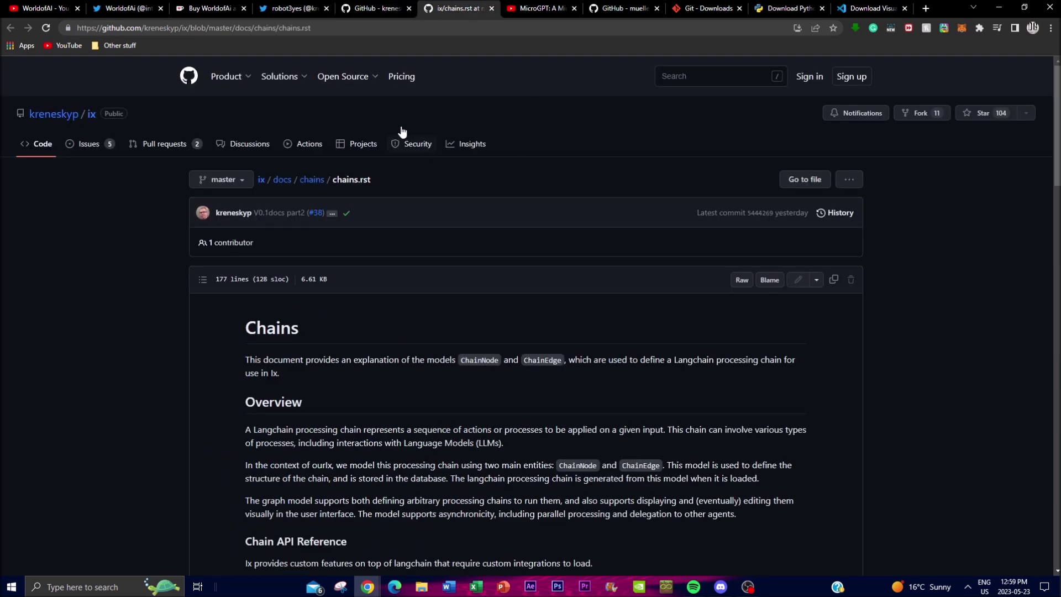
key("ctrl+shift+Tab")
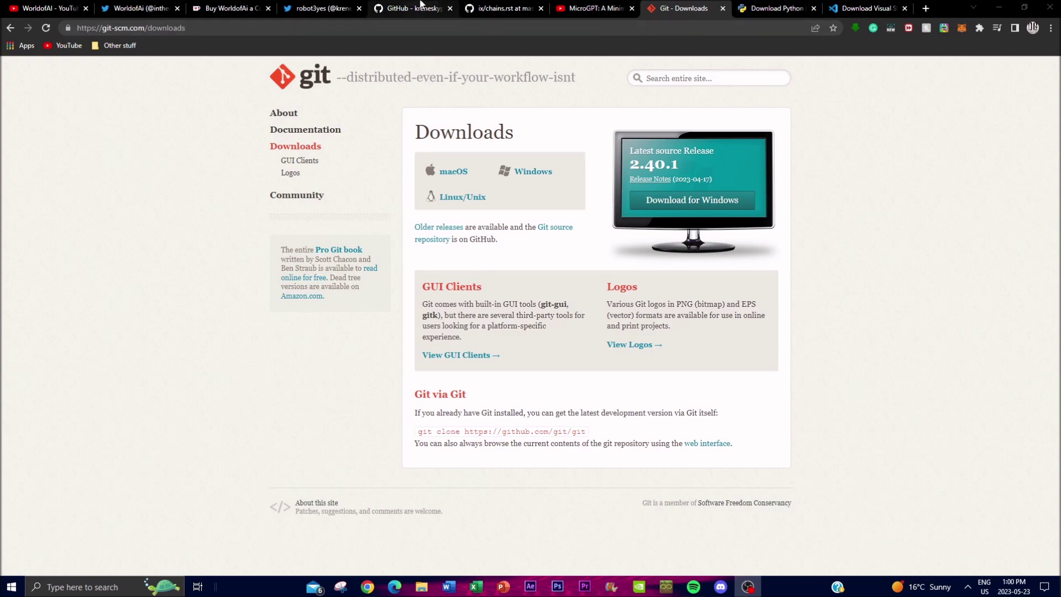
Check the Python and Visual Studio Code download pages, then return to the ix repository tab
left_click(411, 8)
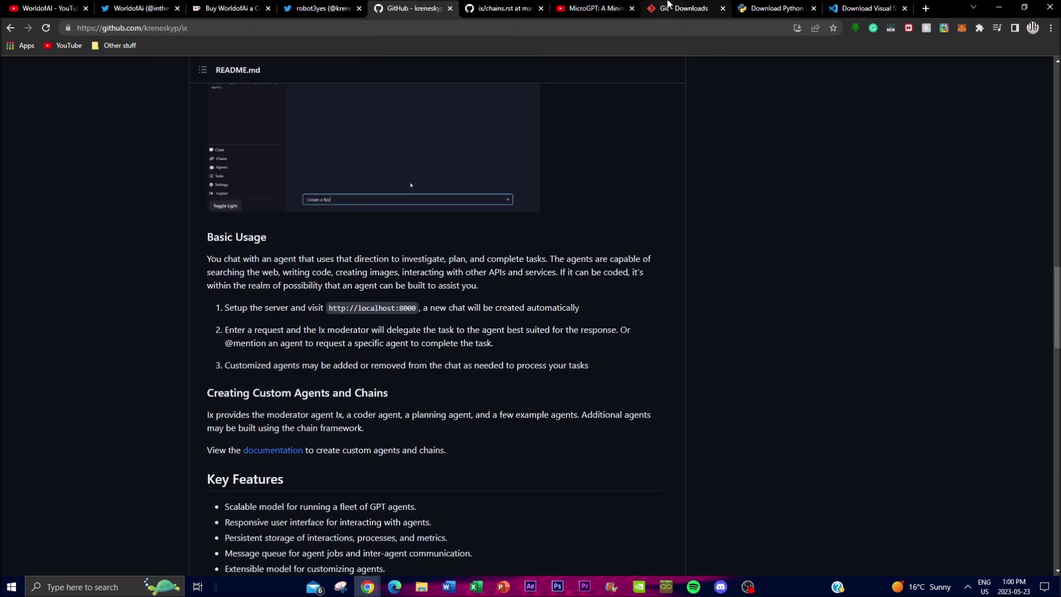
left_click(773, 8)
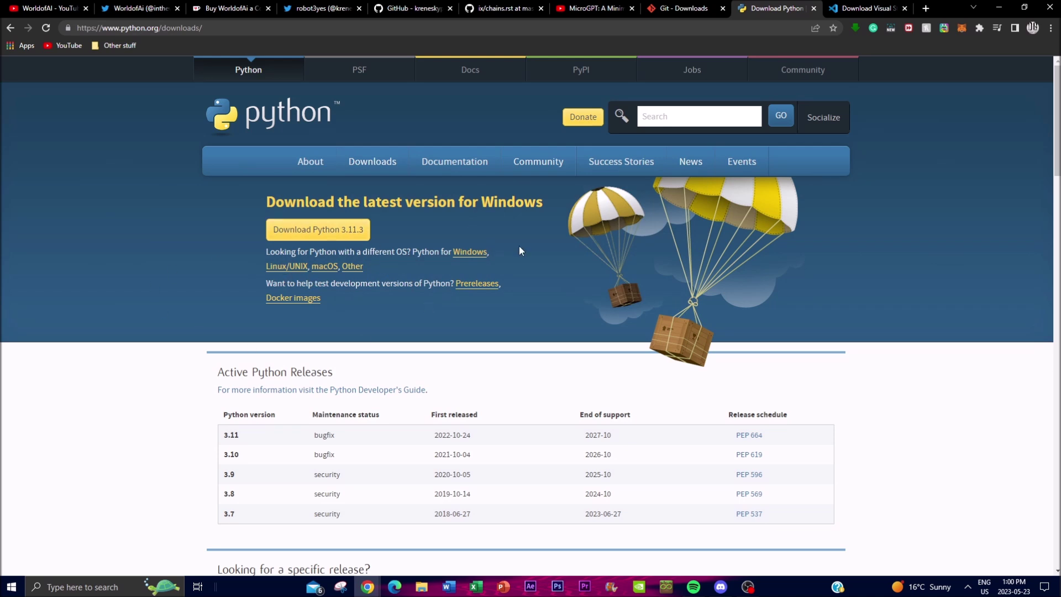
left_click(837, 5)
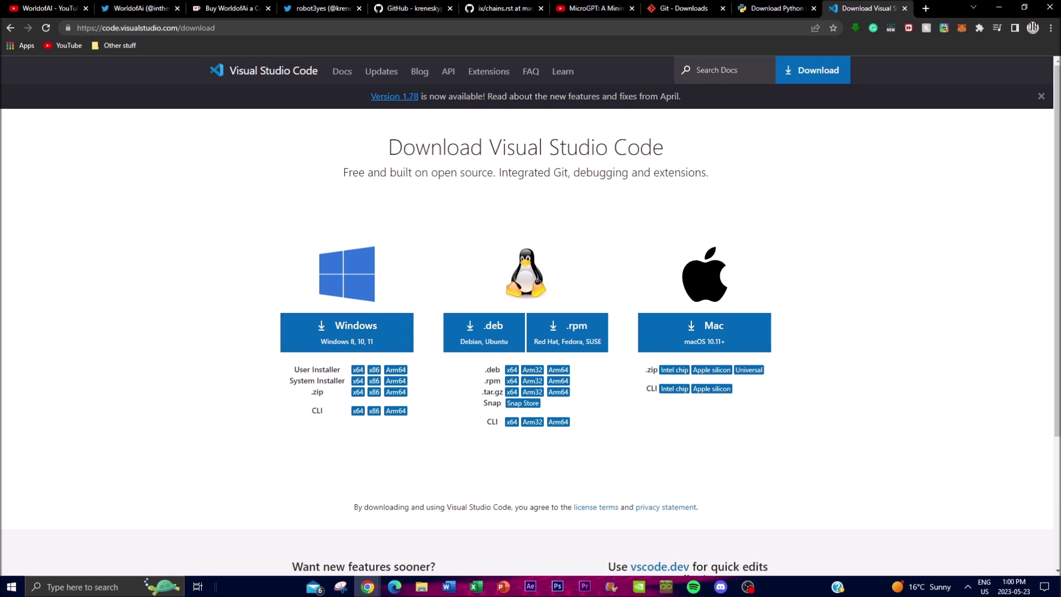
key("ctrl+5")
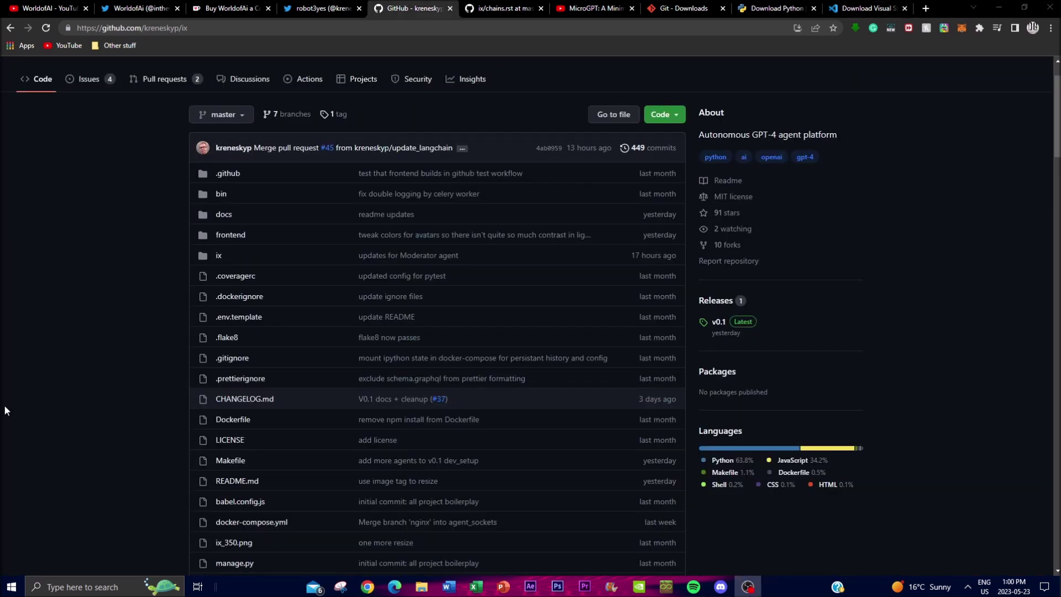
Copy the kreneskyp/ix HTTPS clone URL from the green Code menu
scroll(660, 116, "up", 2)
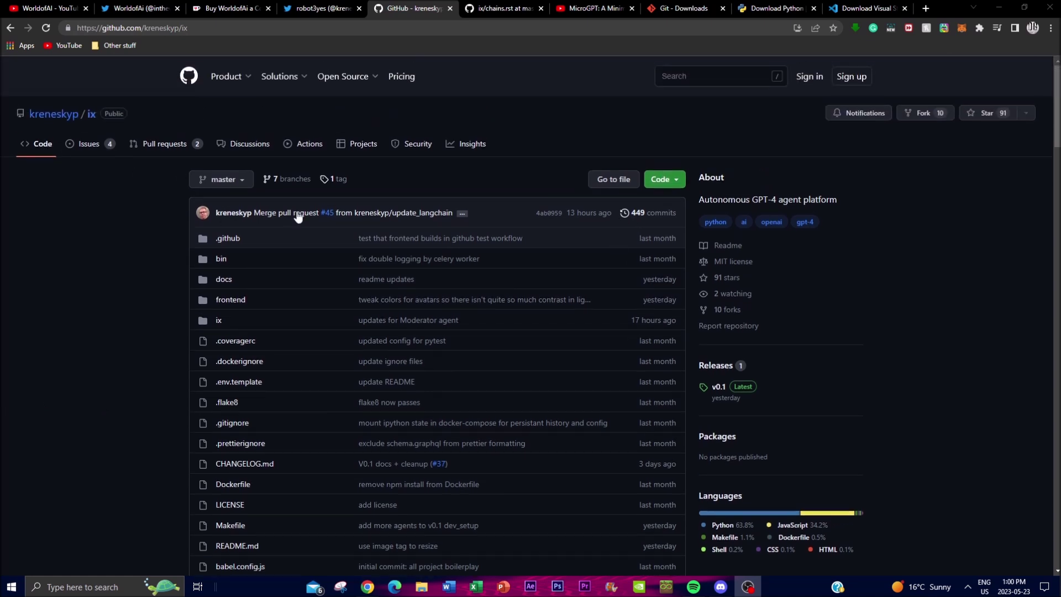
left_click(663, 183)
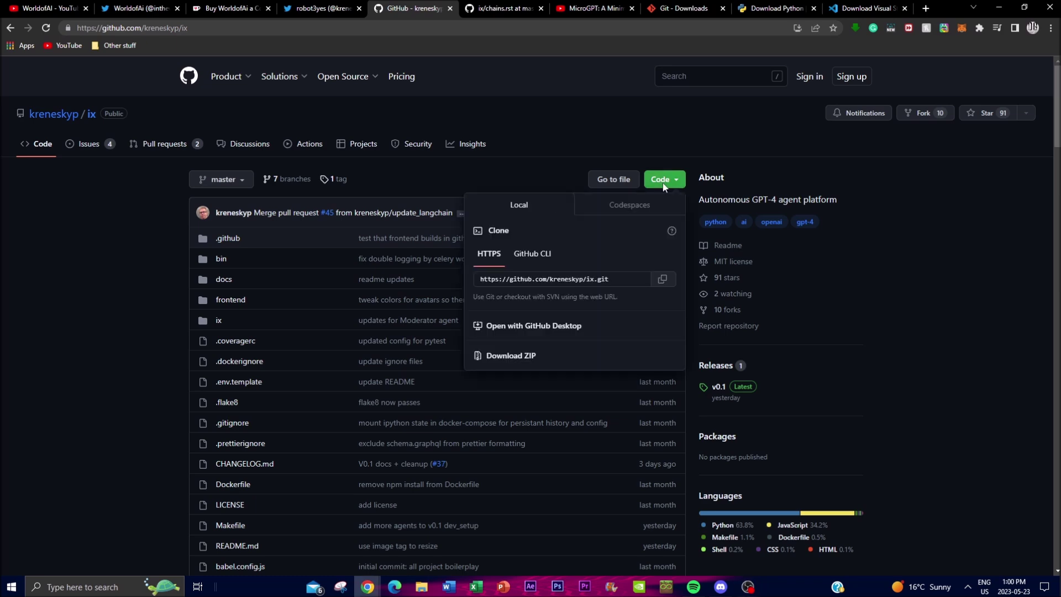
left_click(663, 280)
left_click(171, 289)
scroll(135, 316, "down", 15)
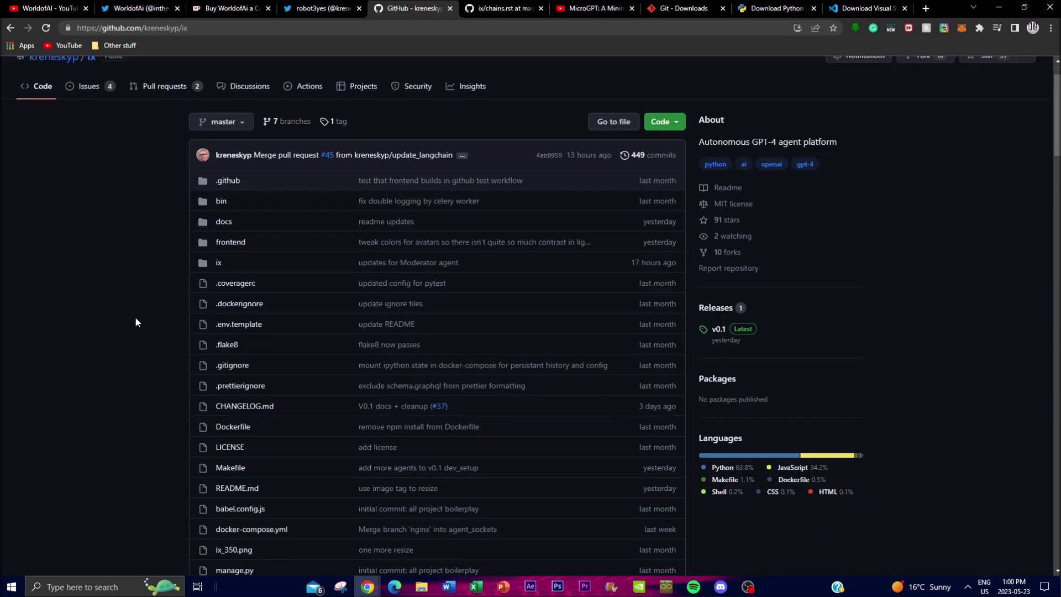
Launch Command Prompt from Windows search and center its window
left_click(101, 587)
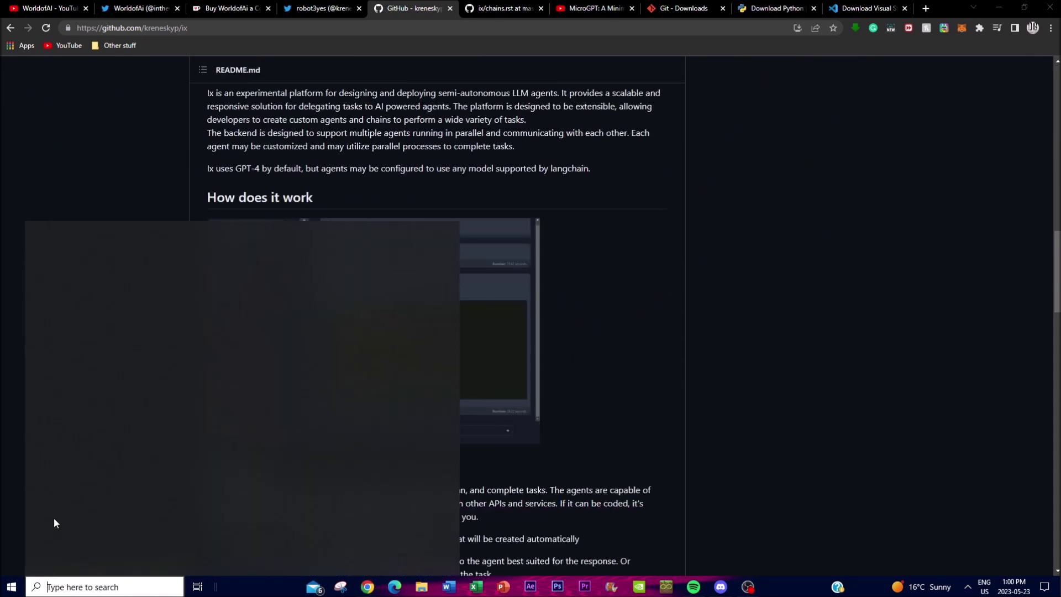
type("com")
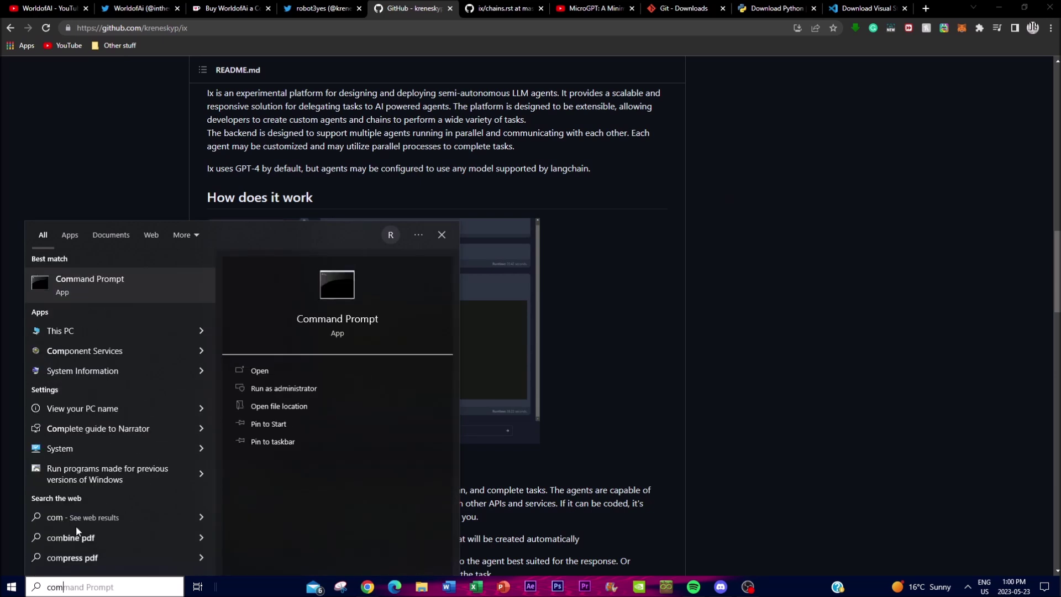
key("Escape")
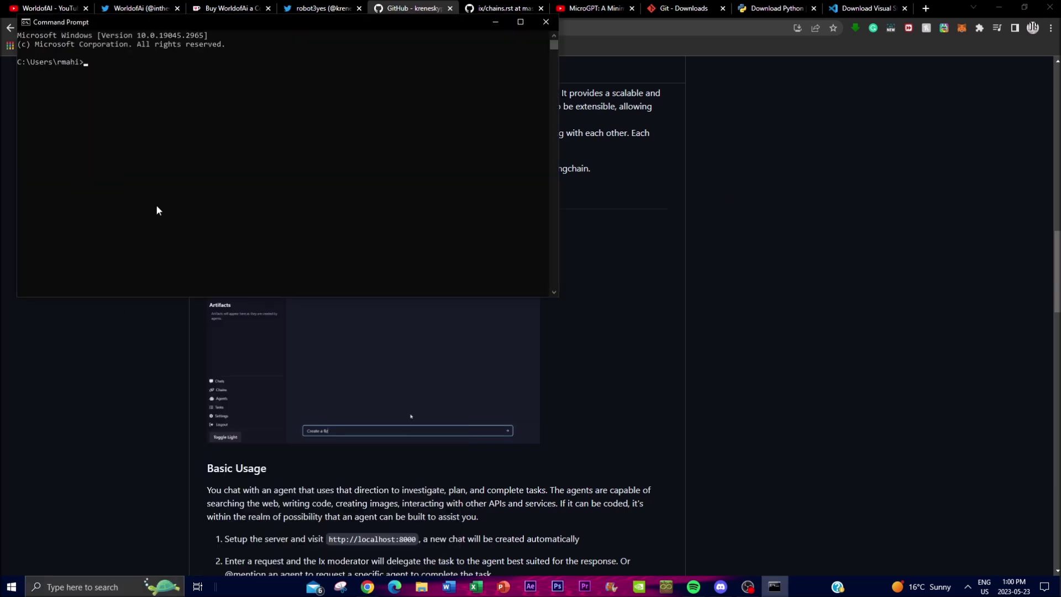
left_click_drag(229, 22, 376, 165)
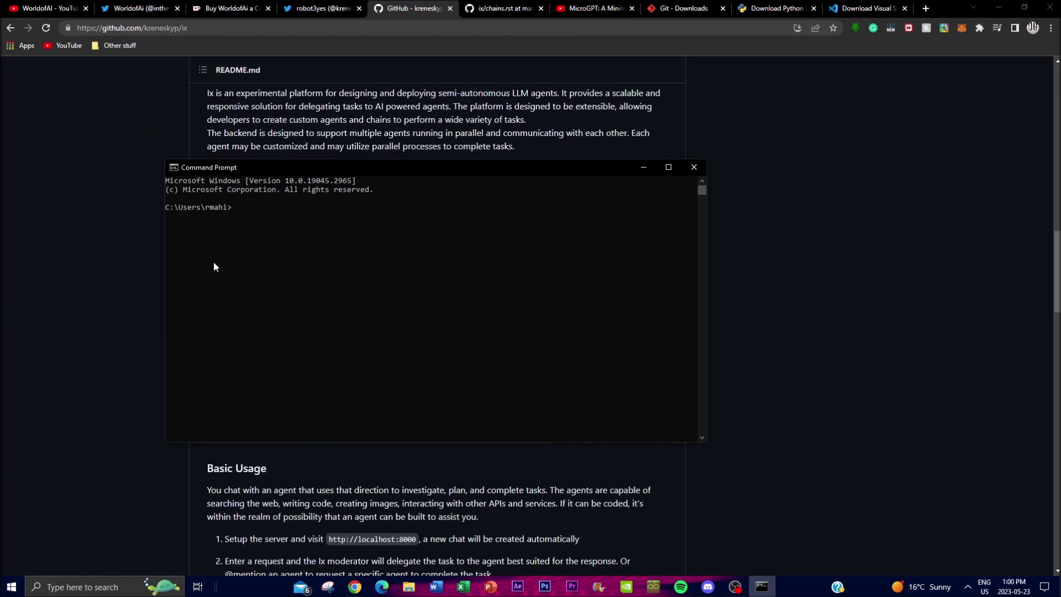
Run git clone with the pasted ix URL, then cd into the ix folder
type("git clone")
key("ctrl+v")
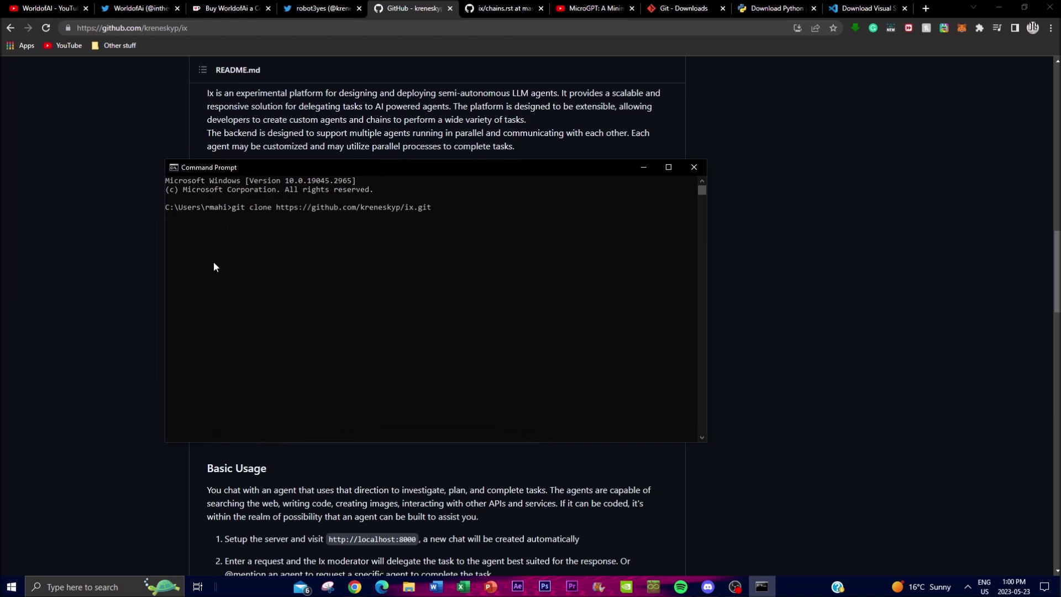
key("Return")
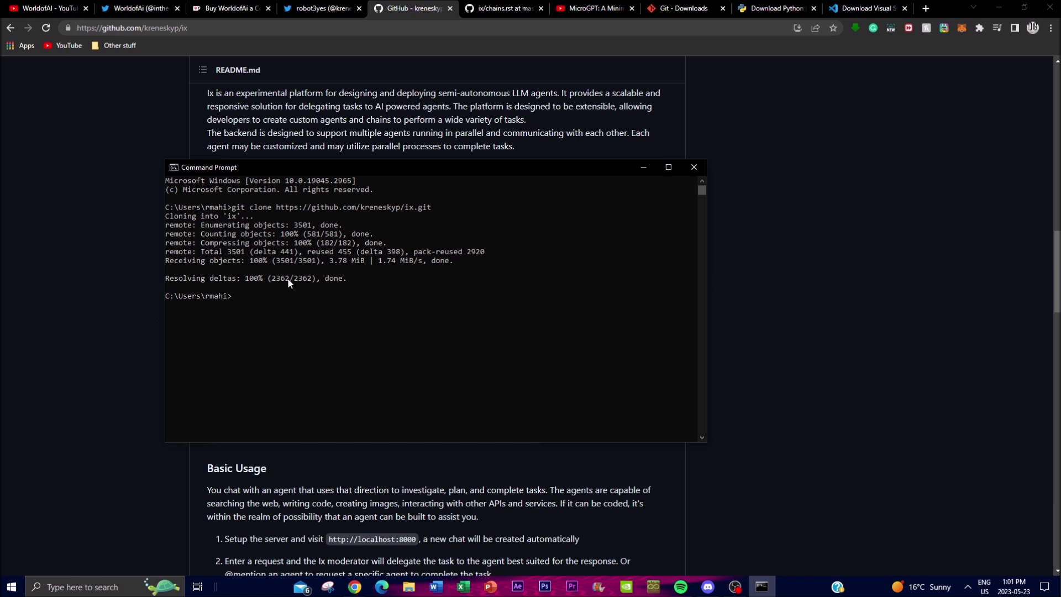
type("cd ix")
key("Return")
Scroll the README to Setup and highlight the OPENAI_API_KEY and GOOGLE_API_KEY .env lines
left_click(117, 339)
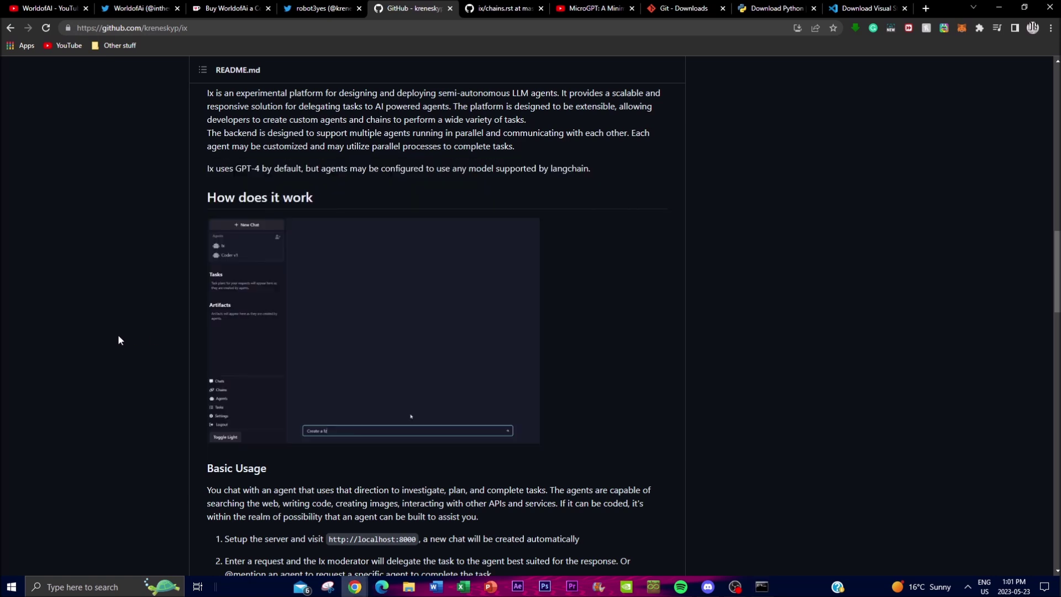
scroll(363, 336, "down", 15)
scroll(297, 314, "down", 1)
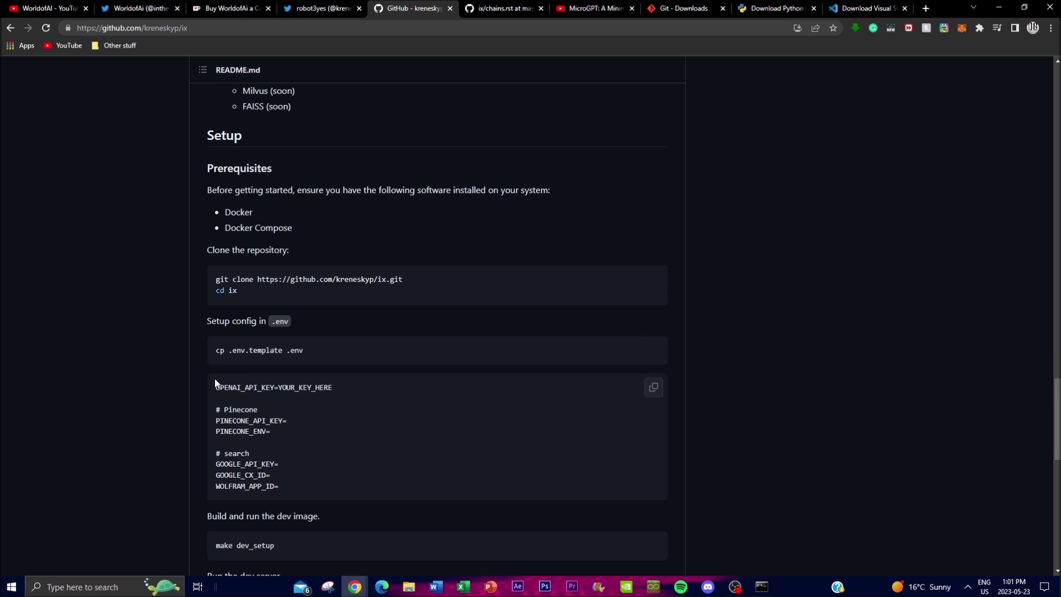
scroll(213, 386, "down", 4)
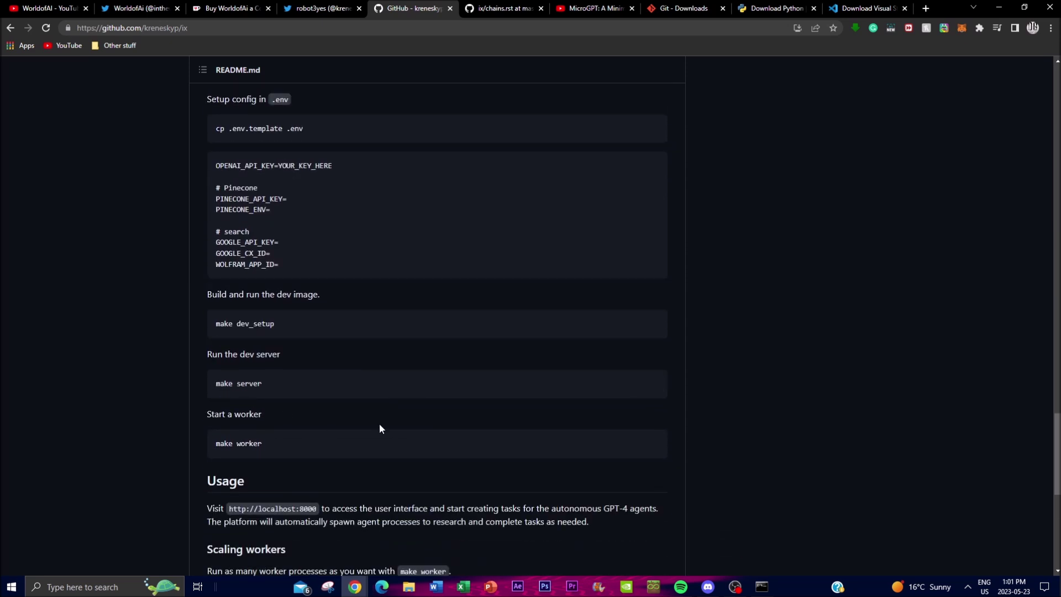
scroll(303, 354, "up", 3)
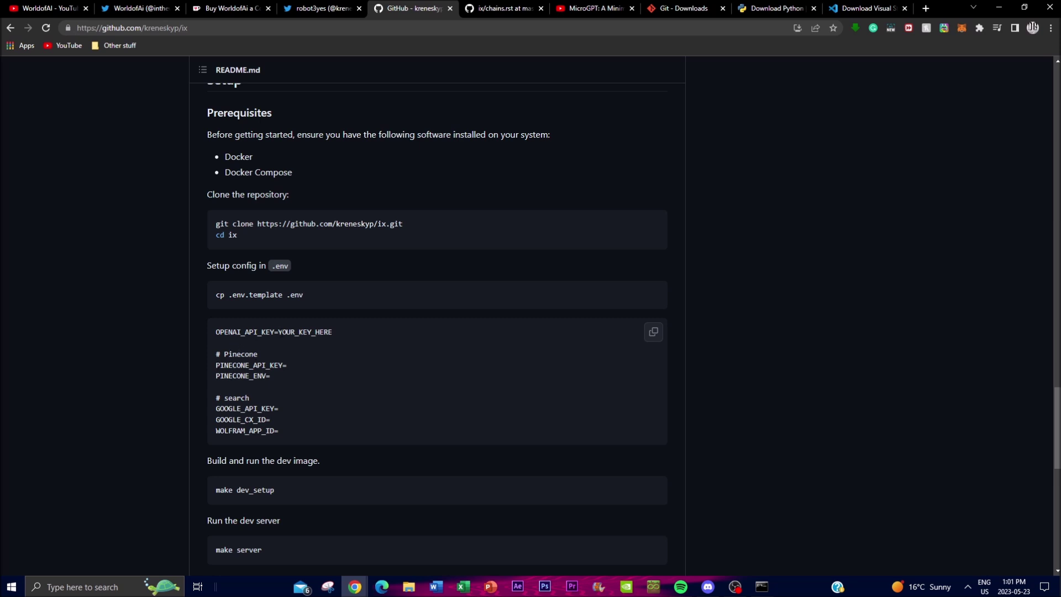
left_click_drag(245, 353, 303, 332)
left_click(256, 354)
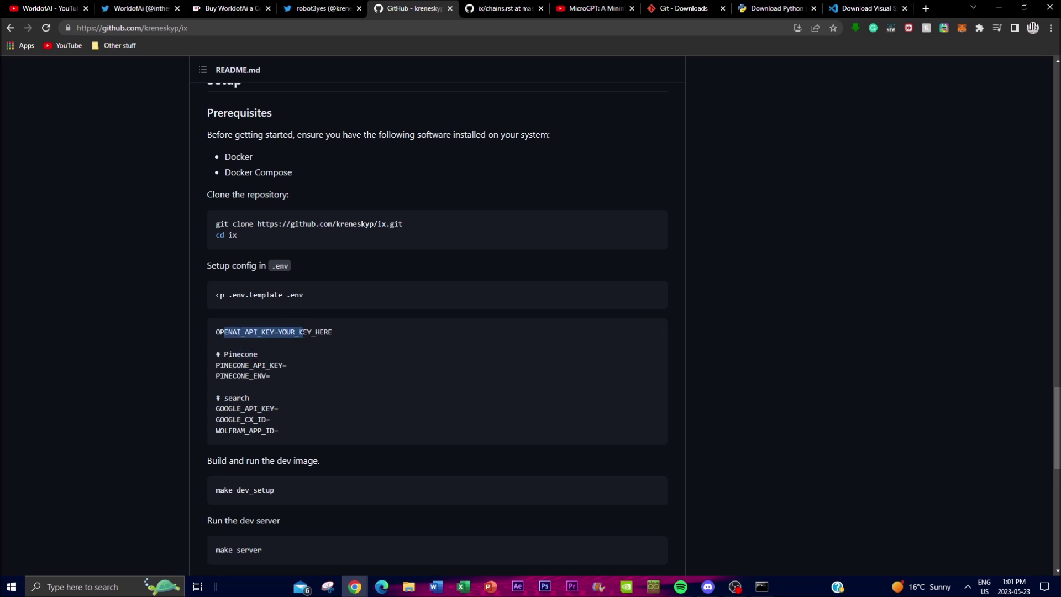
left_click(284, 336)
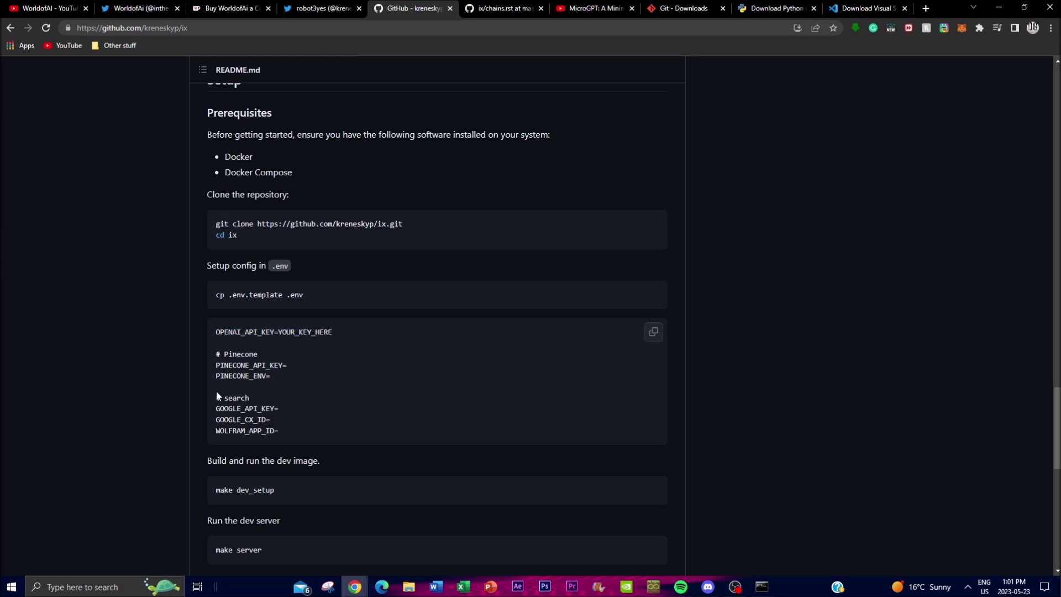
left_click_drag(223, 409, 274, 408)
Launch Visual Studio Code from Windows search
left_click(273, 409)
left_click(77, 586)
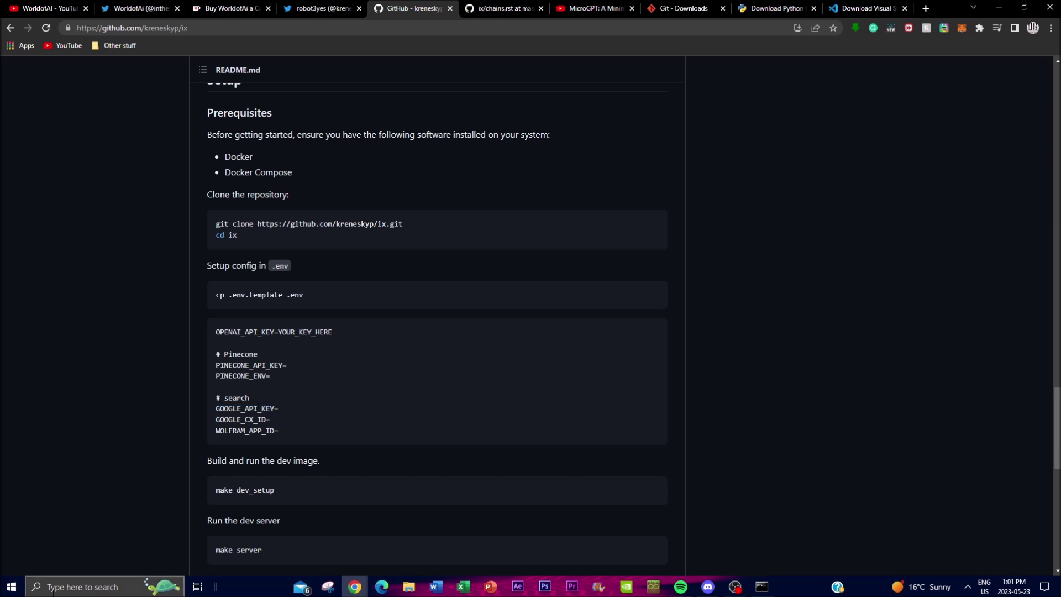
type("visua")
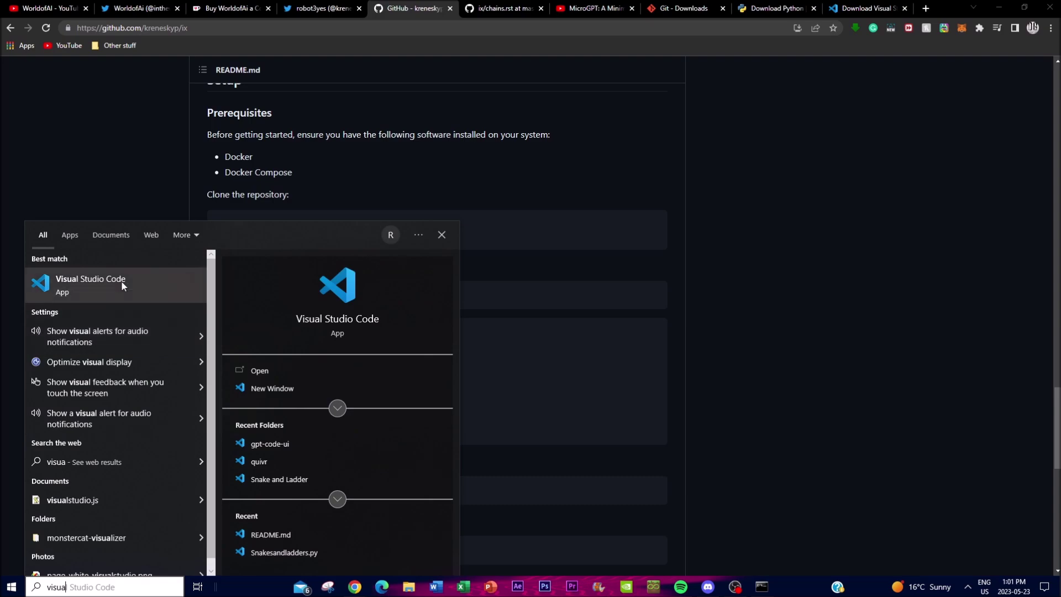
left_click(121, 282)
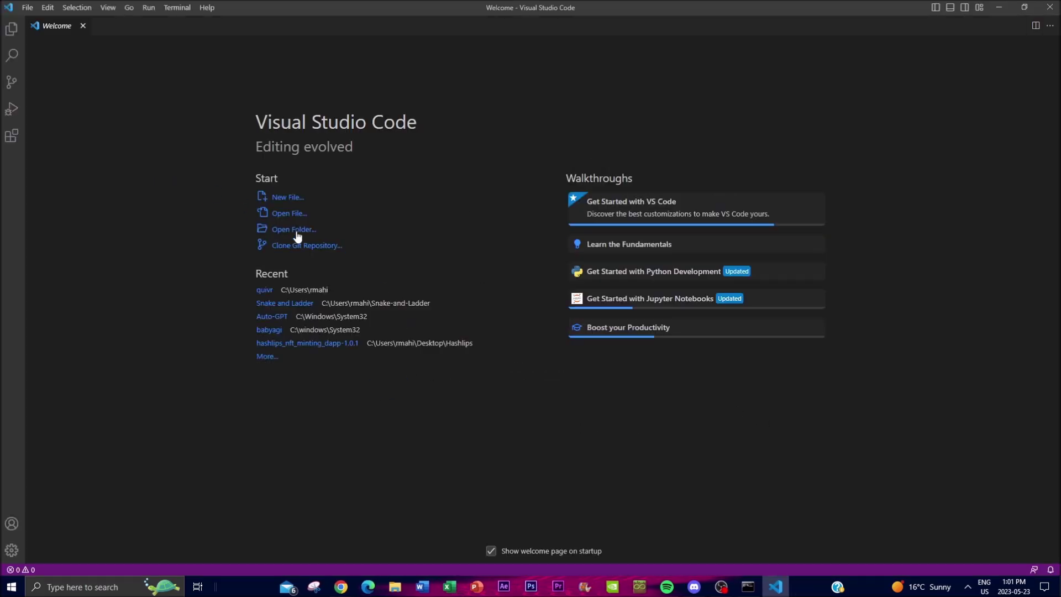
Choose the cloned ix folder in the Open Folder dialog and select it
left_click(294, 229)
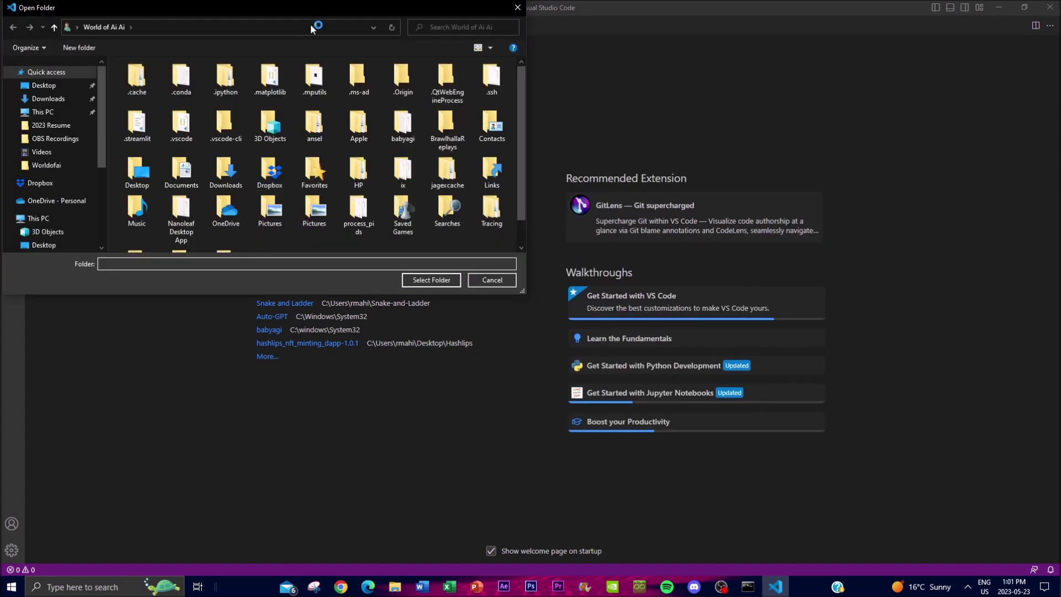
left_click_drag(338, 14, 407, 47)
scroll(340, 177, "down", 1)
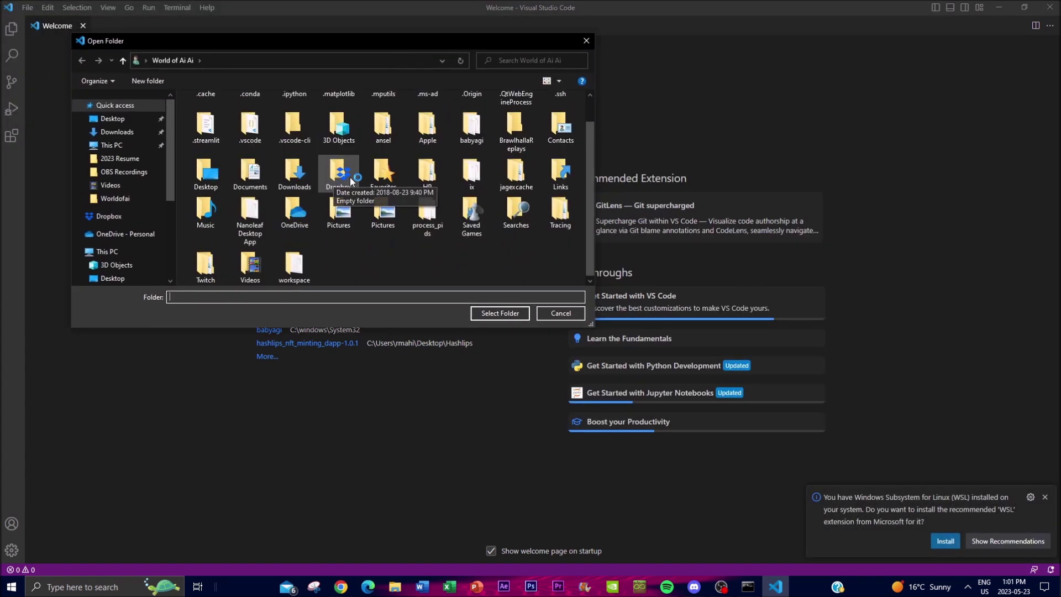
left_click(472, 181)
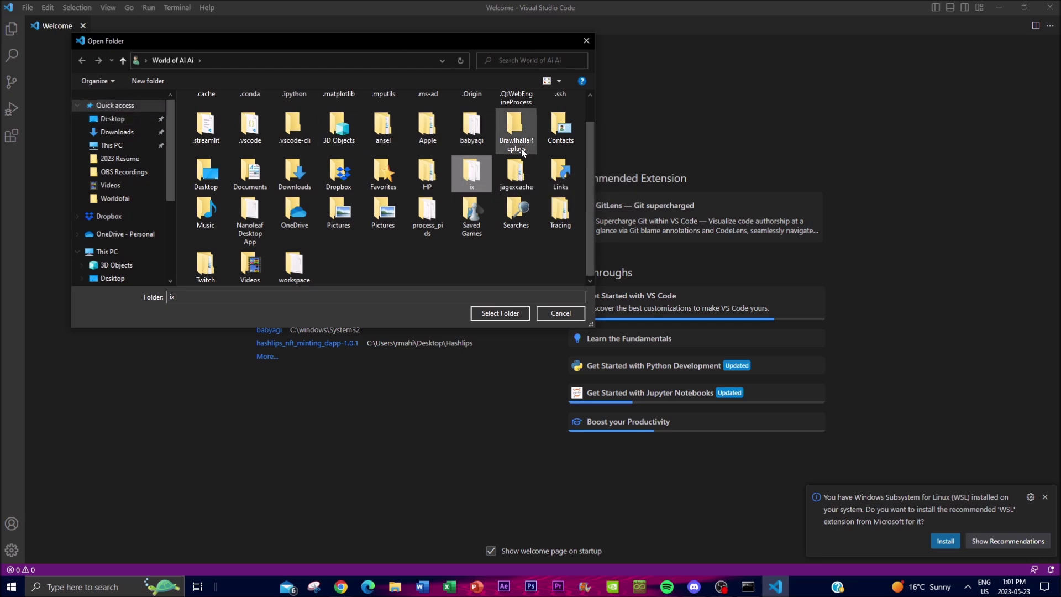
left_click(500, 313)
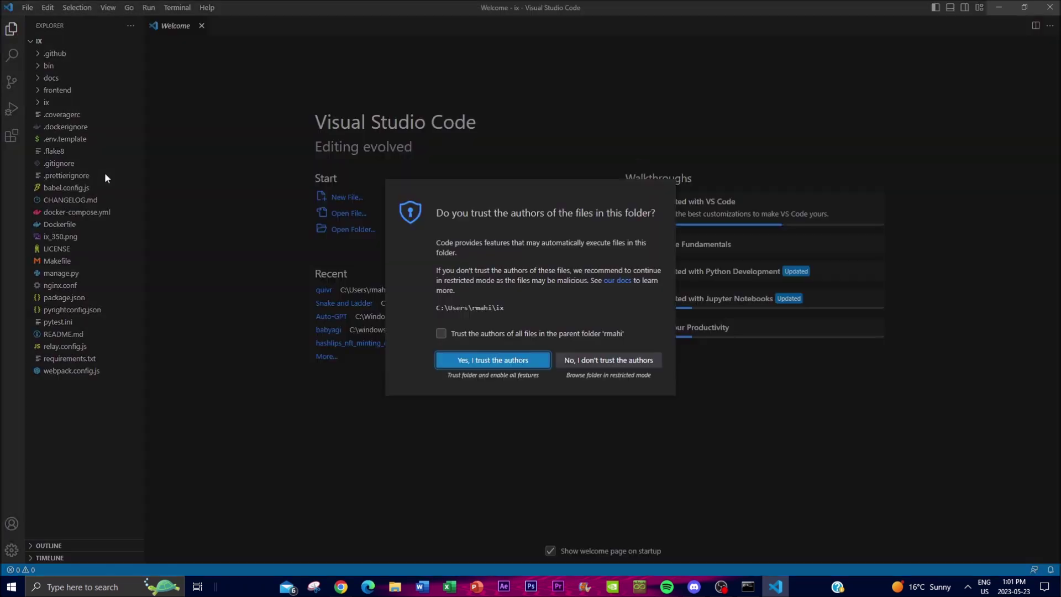
Trust the ix folder's authors and open the .env.template file
left_click(529, 354)
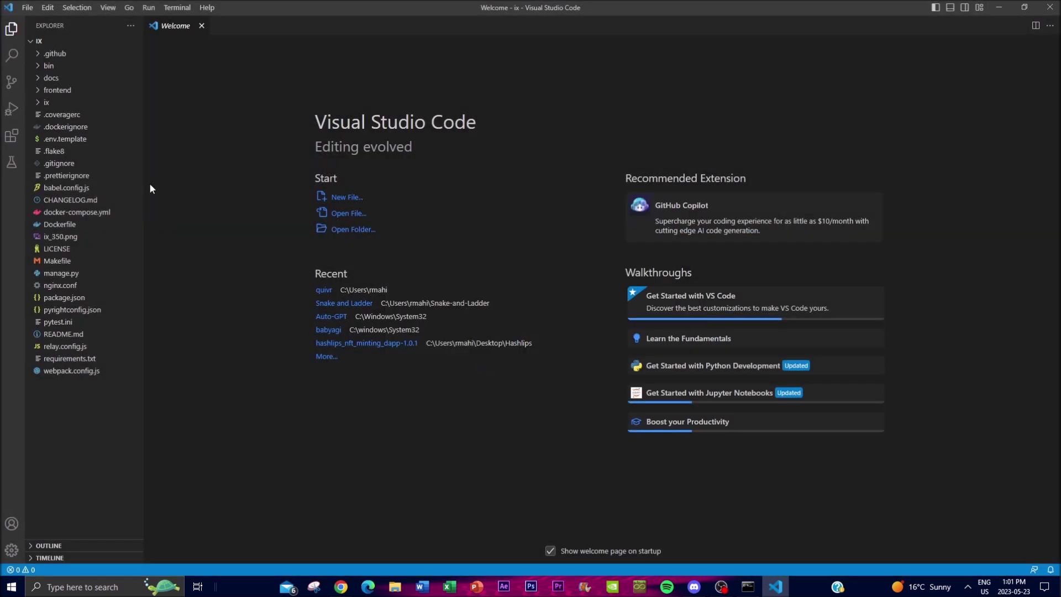
left_click(64, 141)
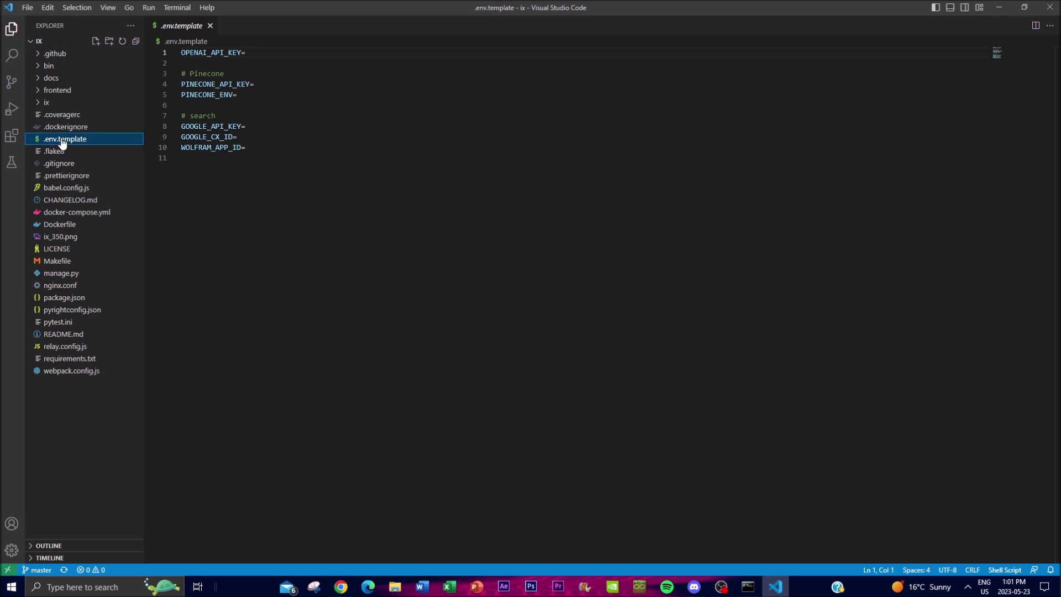
right_click(63, 142)
key("Escape")
Rename .env.template to .env by deleting the '.template' suffix
right_click(65, 140)
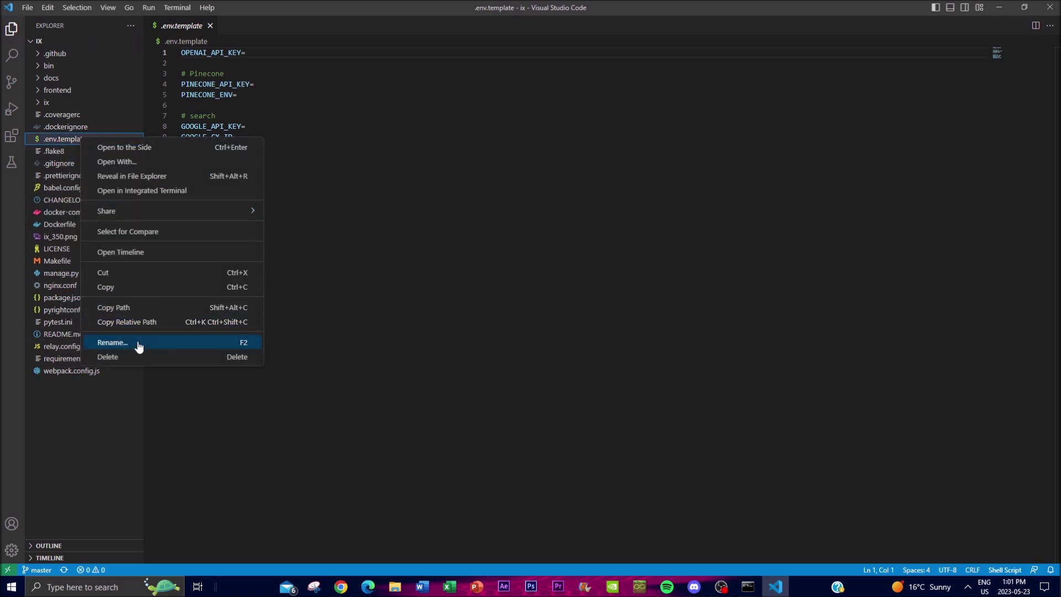
left_click(137, 344)
left_click(95, 141)
key("BackSpace")
key("BackSpace")
key("BackSpace")
key("BackSpace")
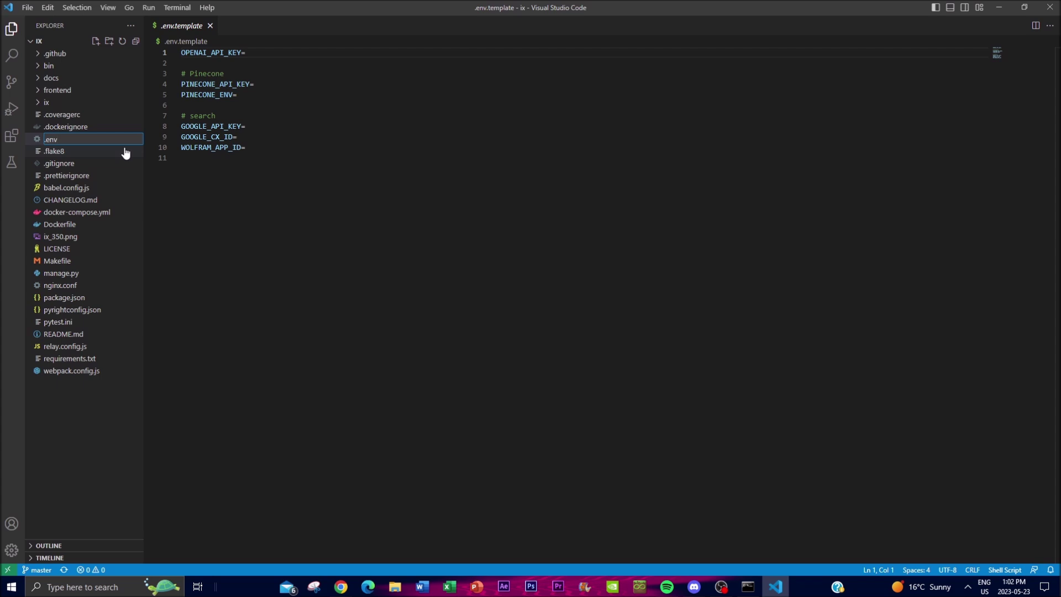
key("Return")
left_click(264, 52)
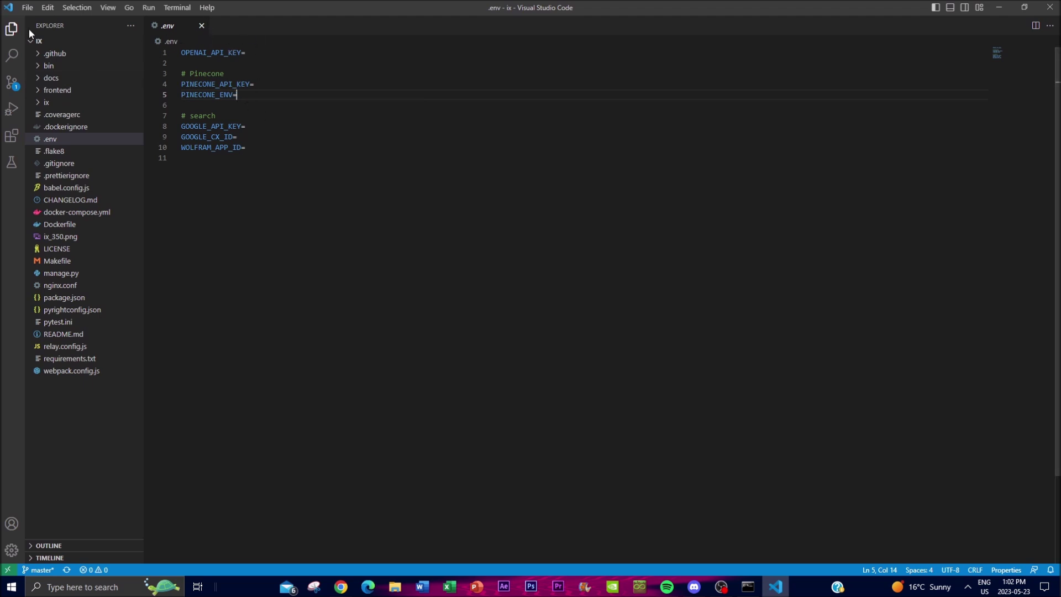
Open and close the File menu, leaving the .env file unchanged
left_click(27, 8)
left_click(233, 166)
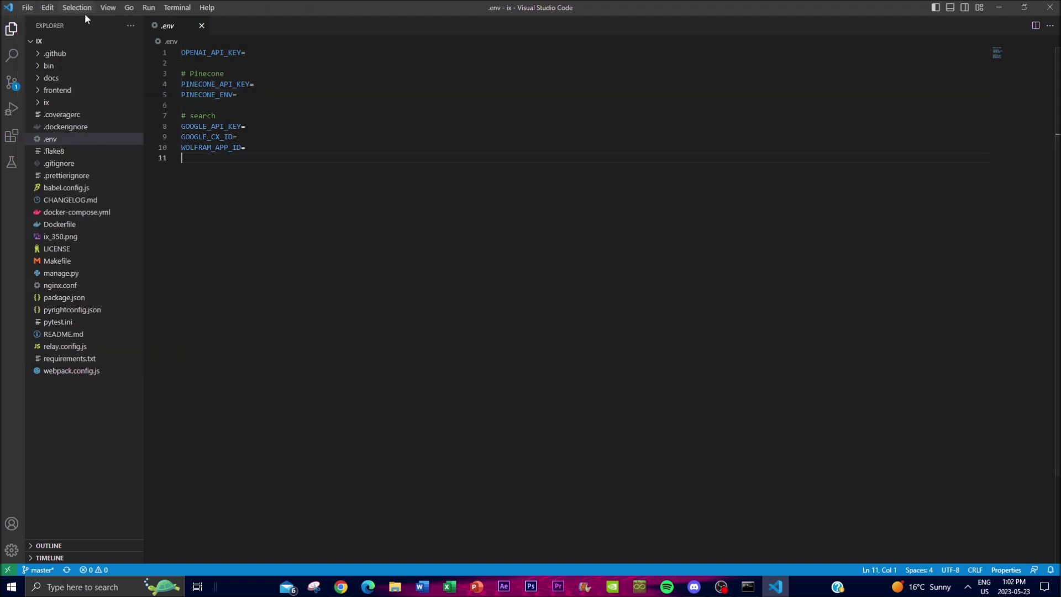
left_click(27, 7)
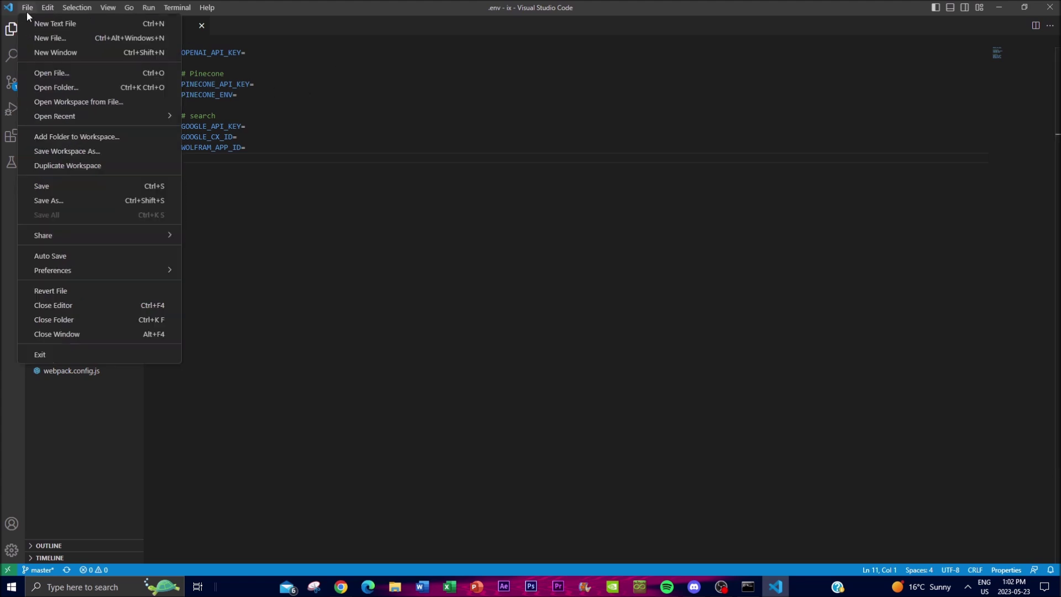
mouse_move(60, 231)
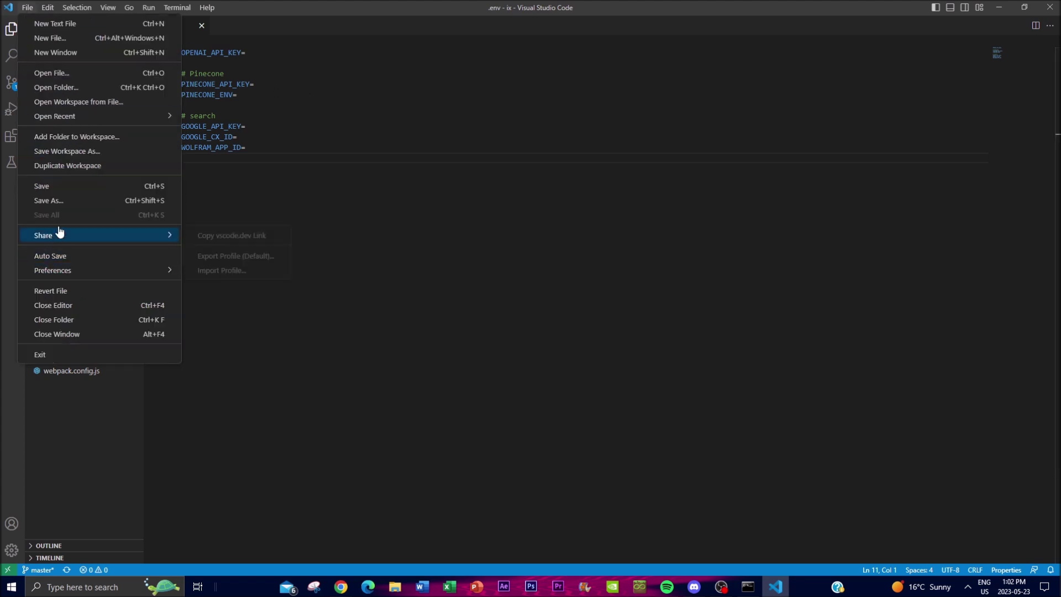
left_click(789, 317)
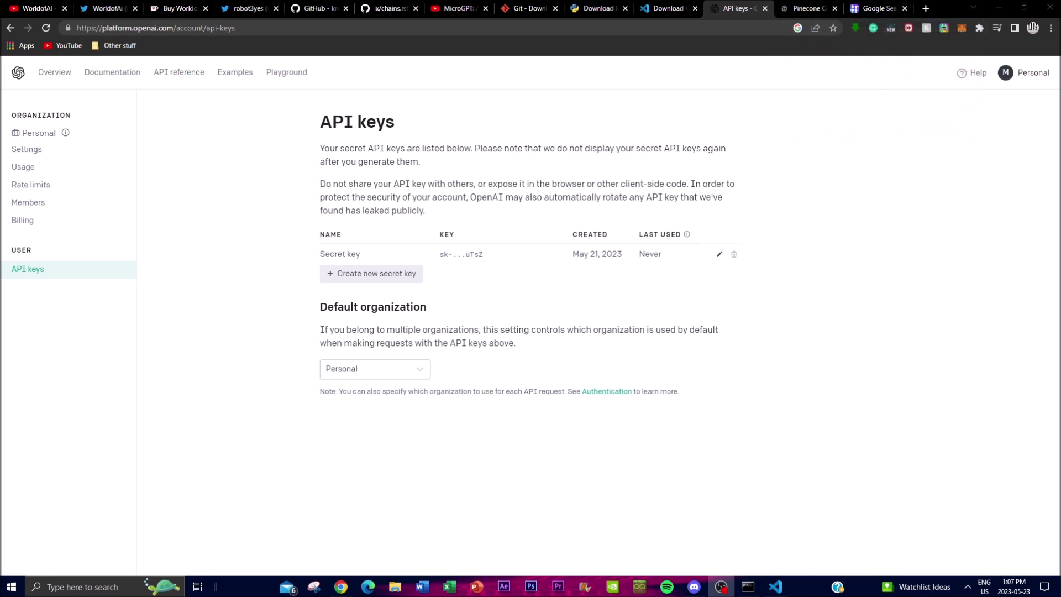
Switch from the OpenAI API keys page to the Command Prompt running pip install -r requirements.txt
mouse_move(780, 584)
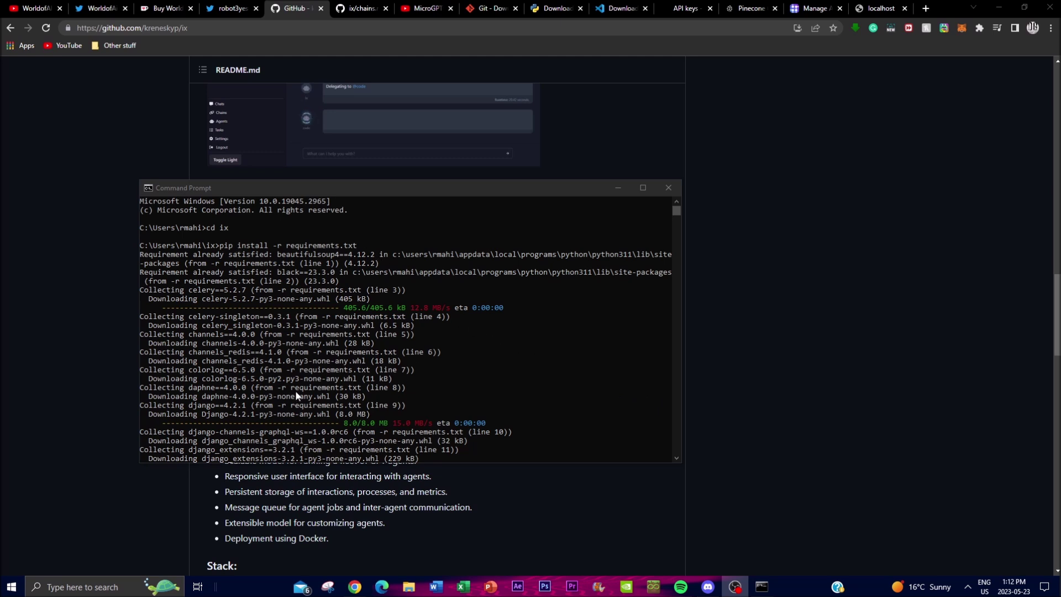
Select text on the pip install line, then right-click to resume the requirements install output
left_click(221, 246)
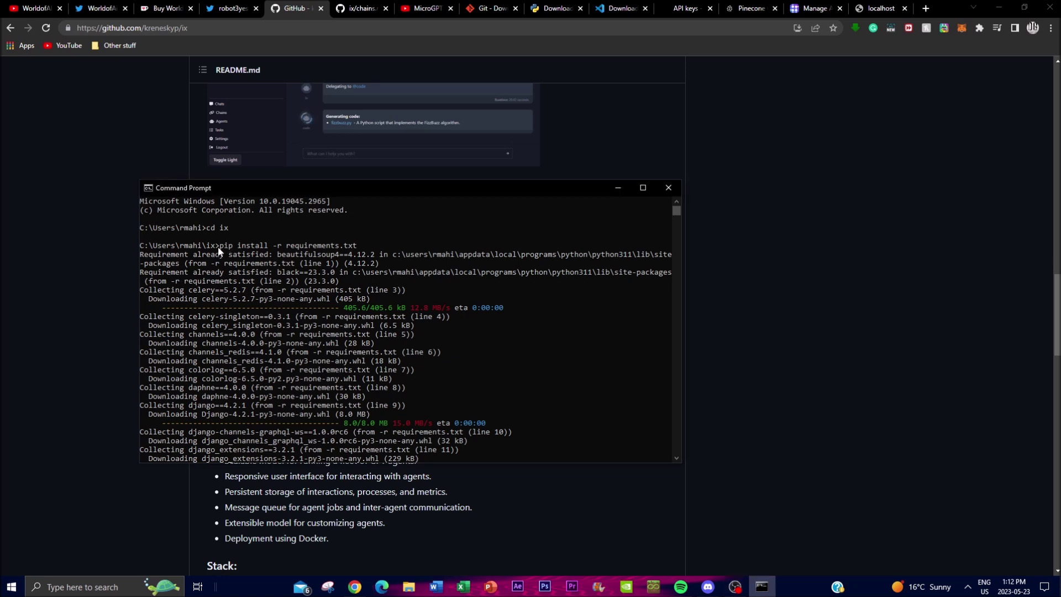
left_click_drag(221, 247, 241, 247)
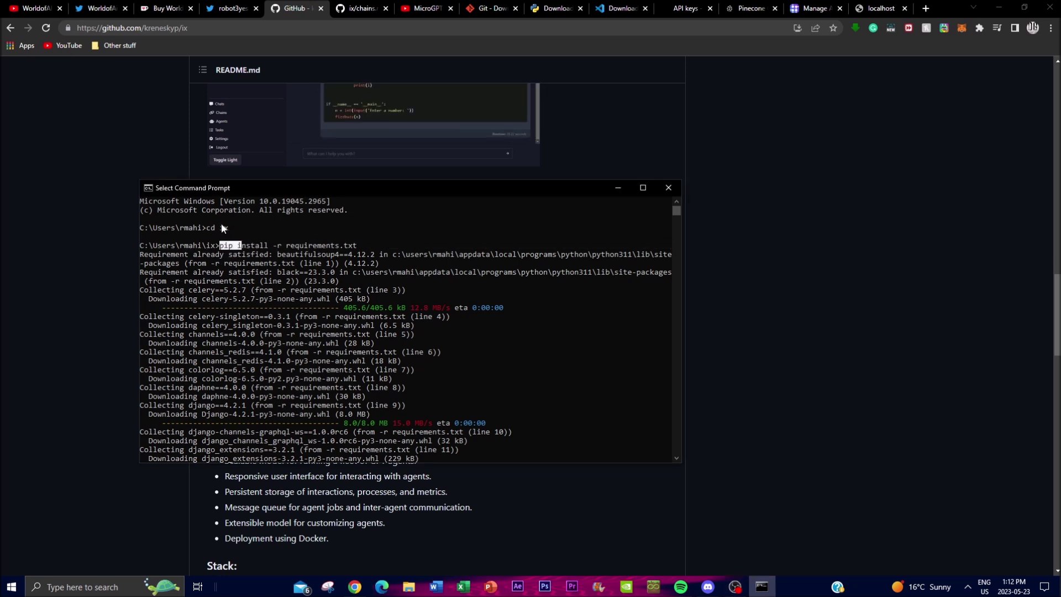
key("Right")
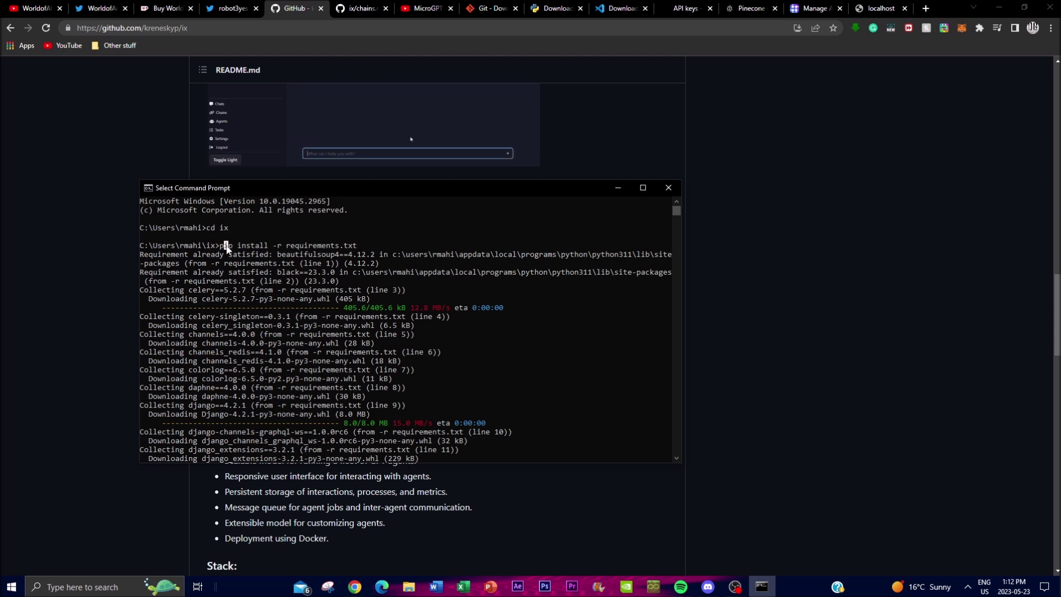
left_click_drag(220, 246, 275, 246)
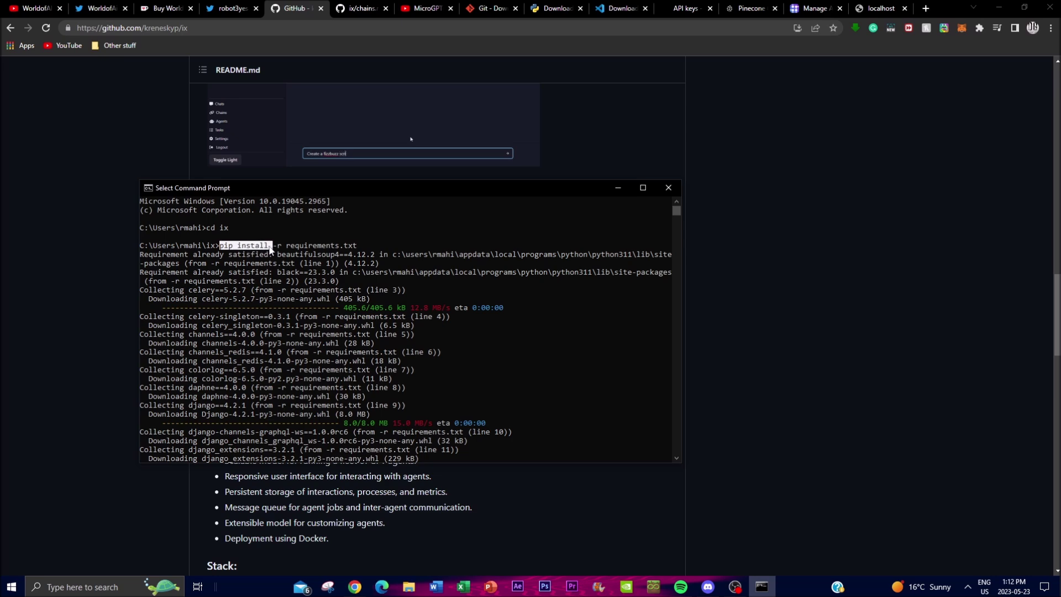
left_click(272, 246)
left_click(307, 245)
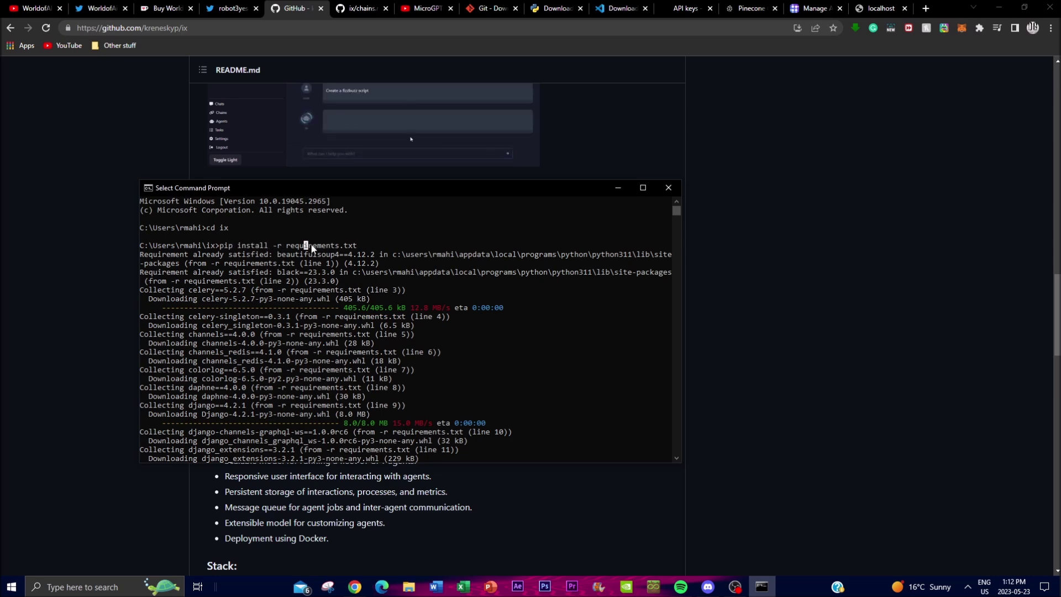
right_click(387, 247)
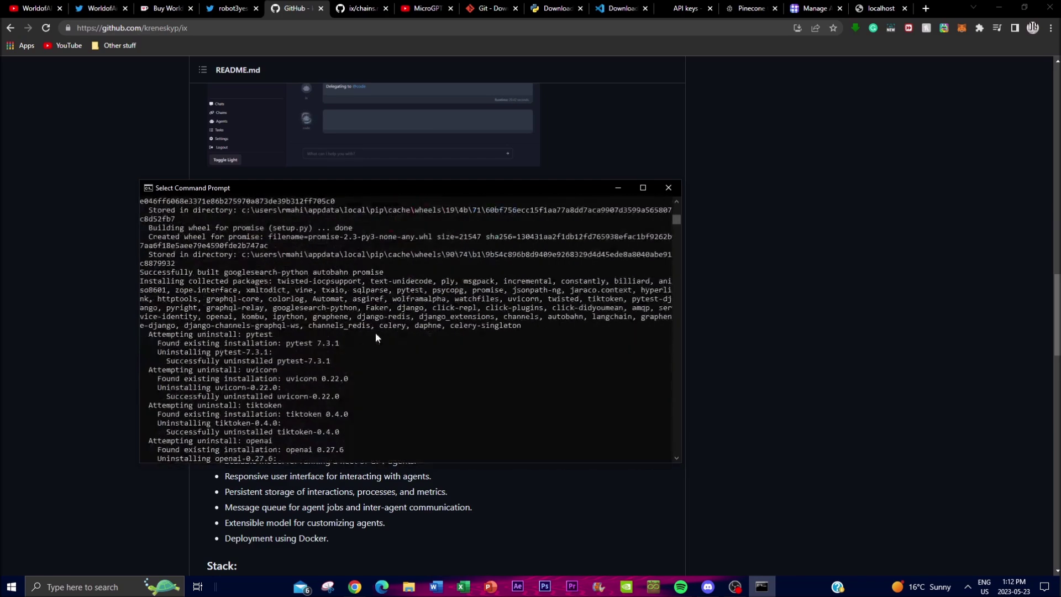
scroll(307, 334, "up", 4)
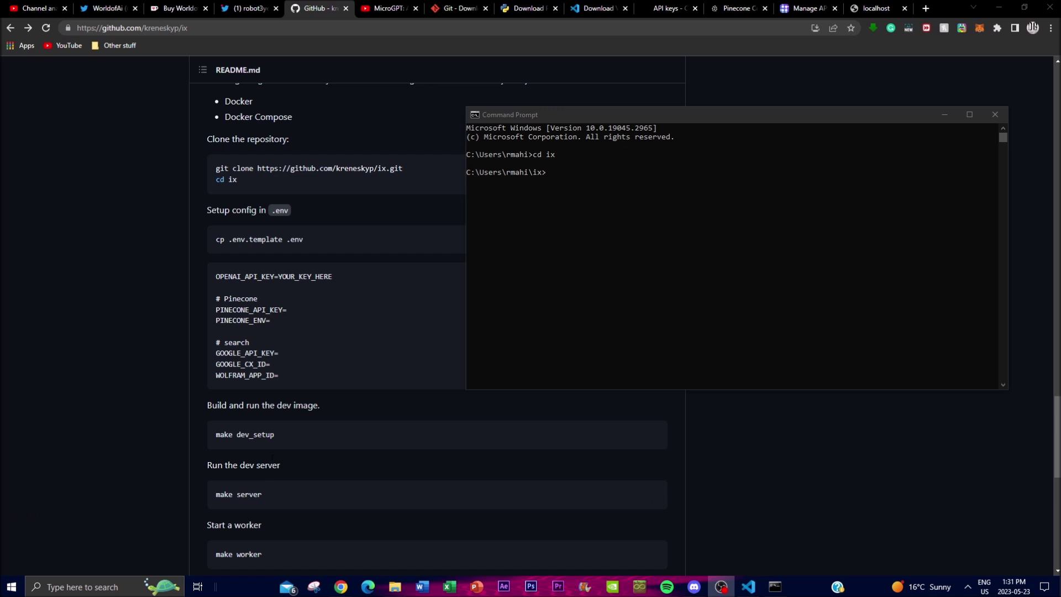
Highlight the 'make dev_setup' command in the ix README, then check the Command Prompt window
left_click_drag(277, 434, 220, 434)
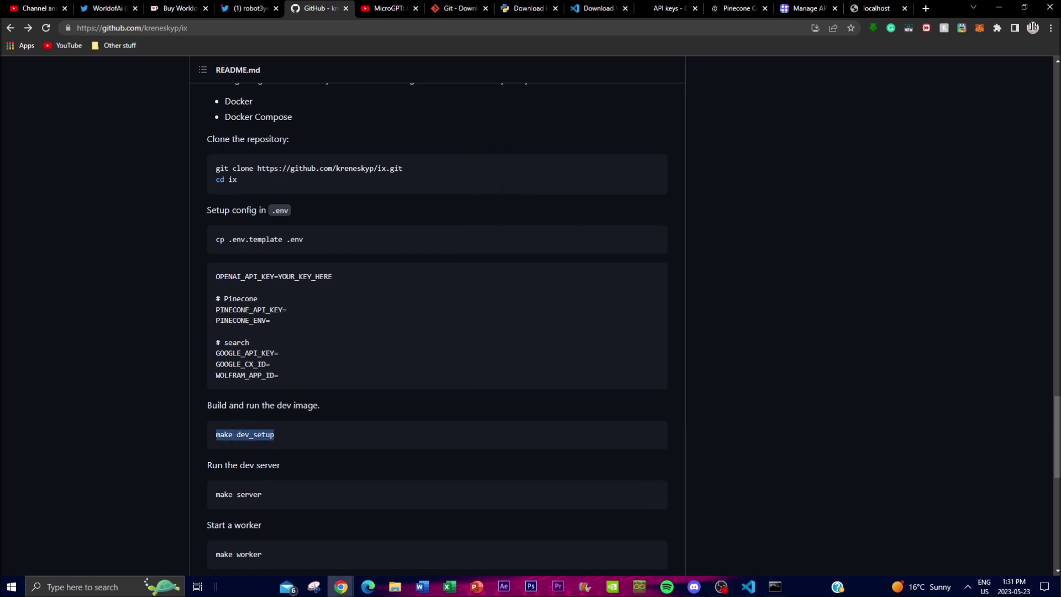
left_click(242, 435)
scroll(261, 497, "down", 1)
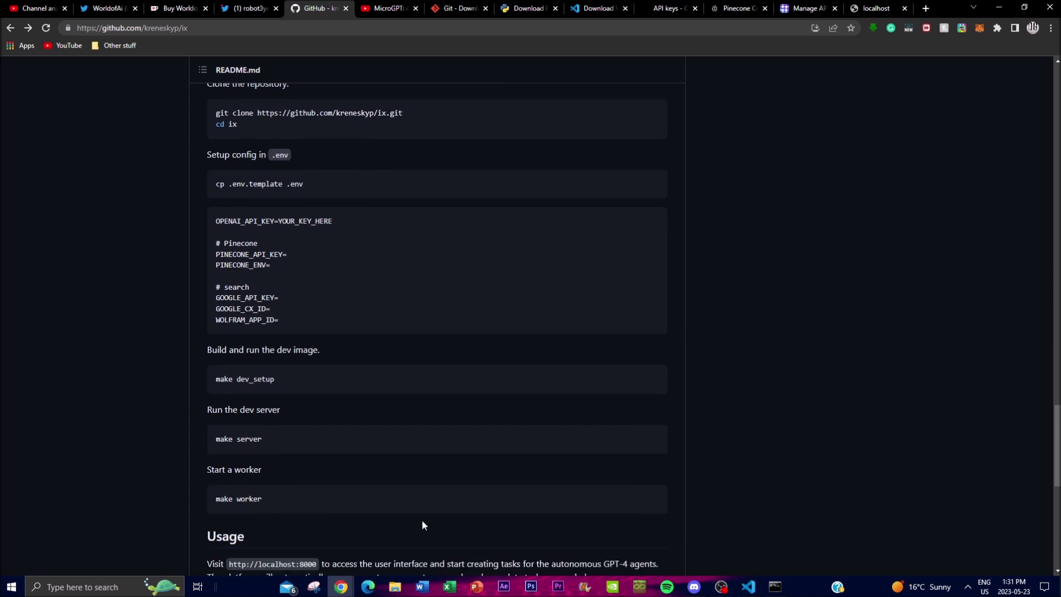
left_click(775, 586)
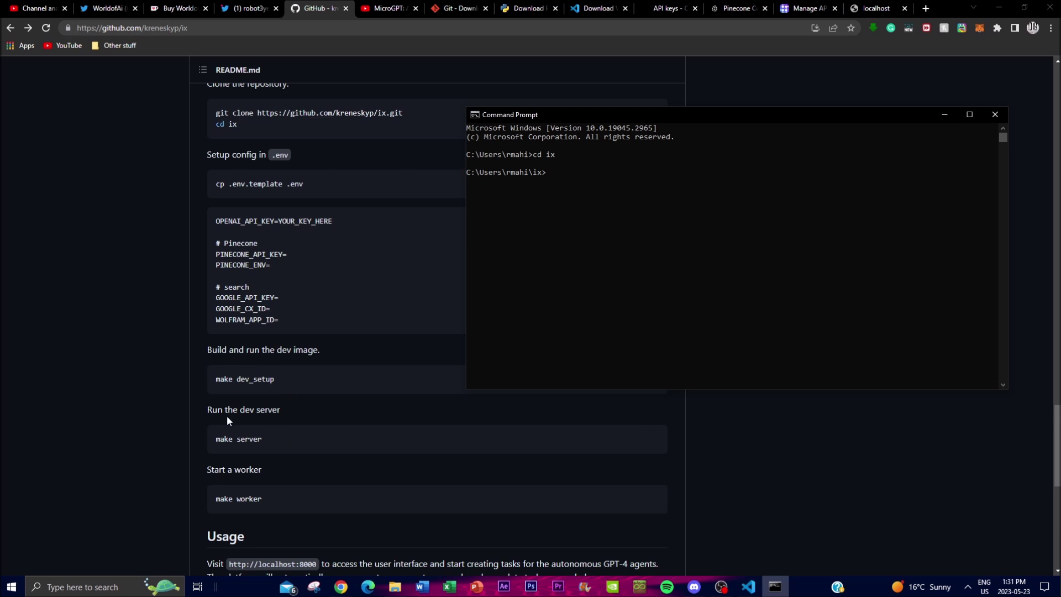
Return to the README and scroll to the make server, make worker and localhost:8000 Usage instructions
left_click(250, 437)
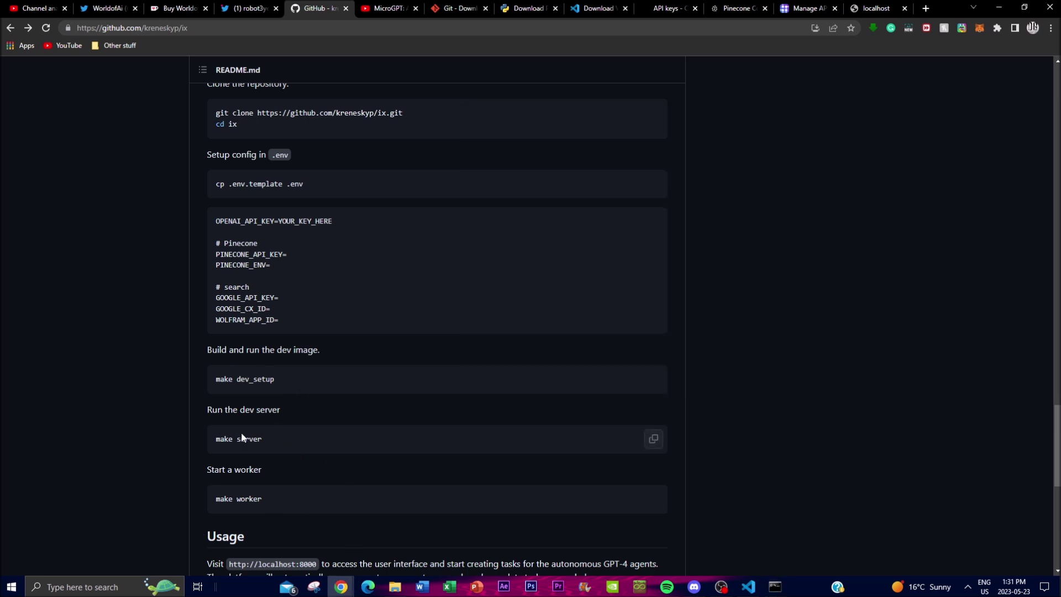
scroll(276, 440, "down", 3)
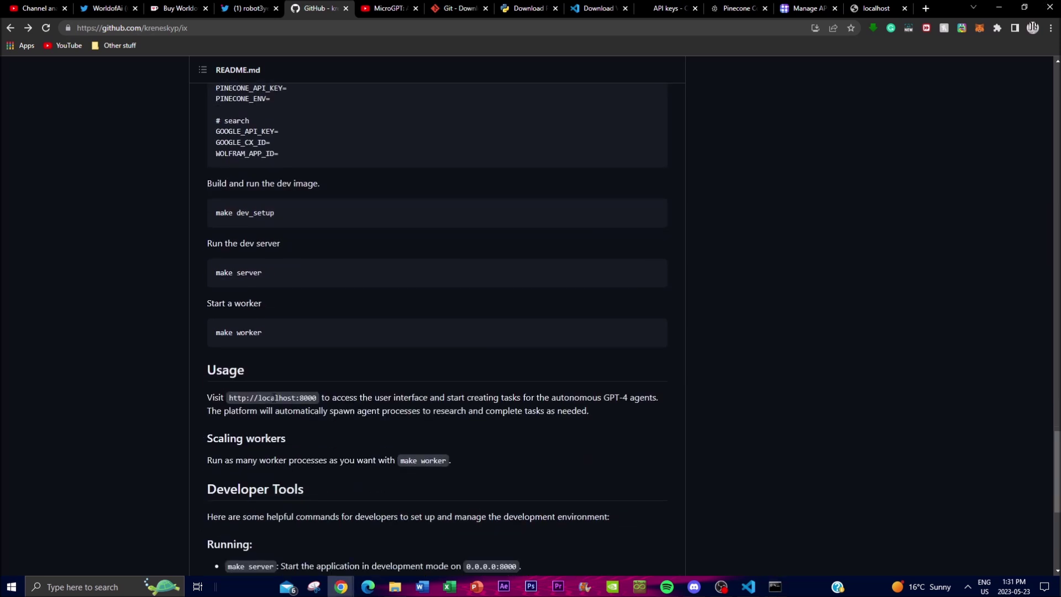
double_click(272, 398)
left_click(272, 398)
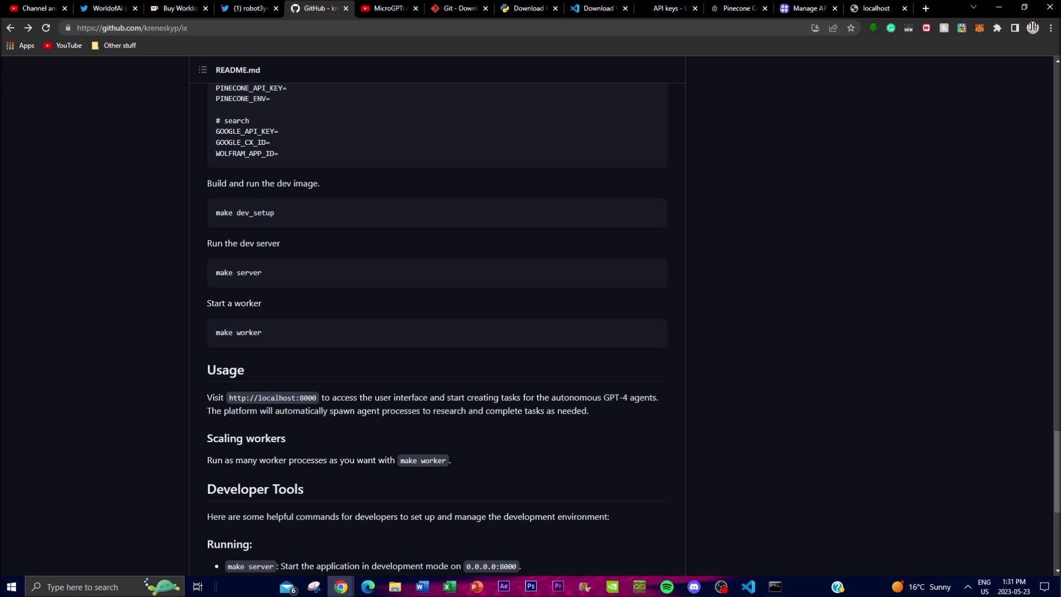